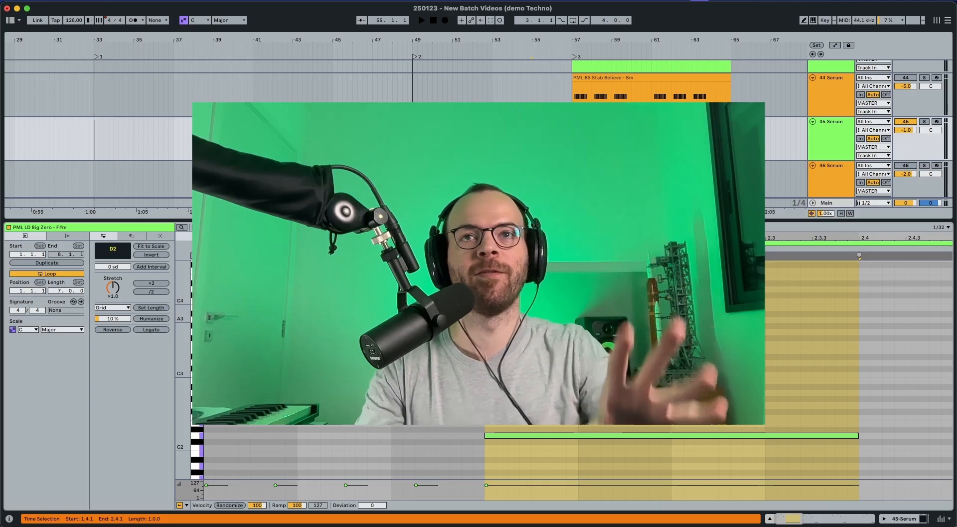
- Solo the 45 Serum track and audition its PML LD Big Zero clip
left_click(924, 123)
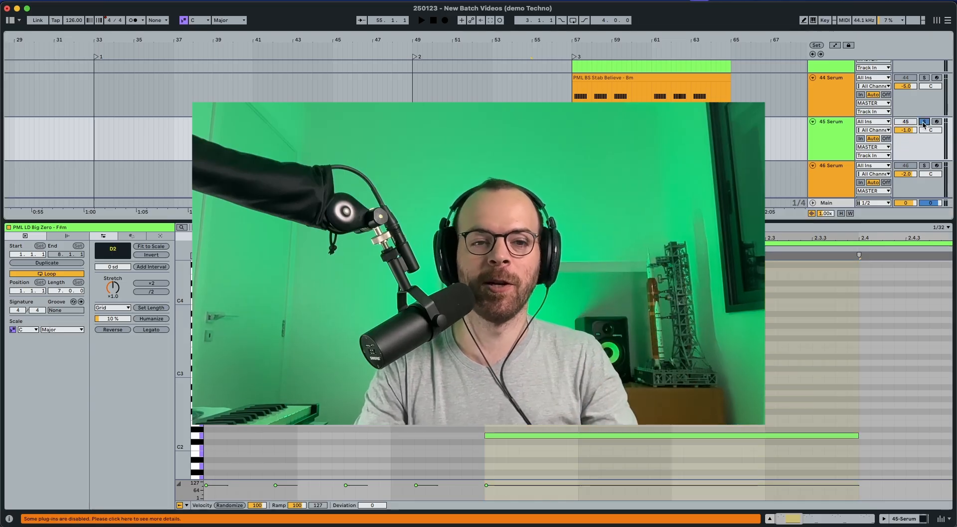
key("space")
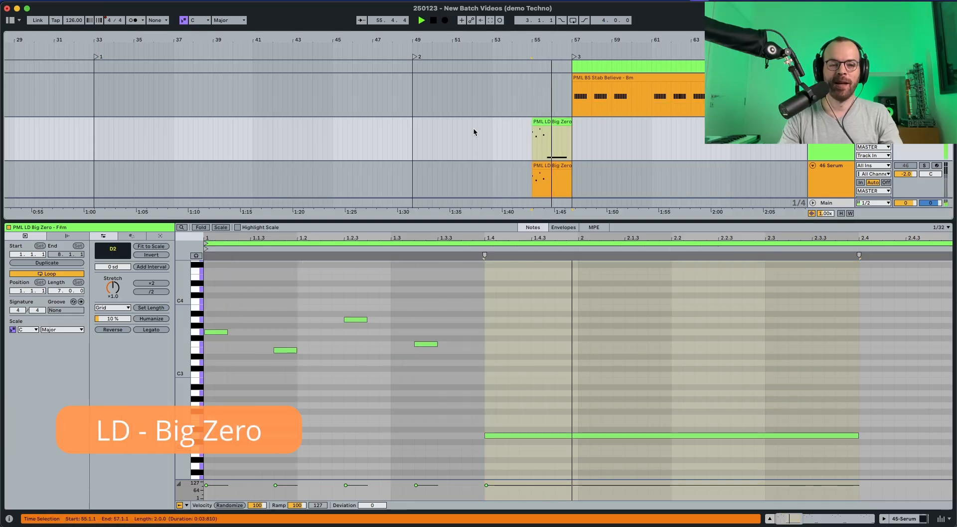
key("space")
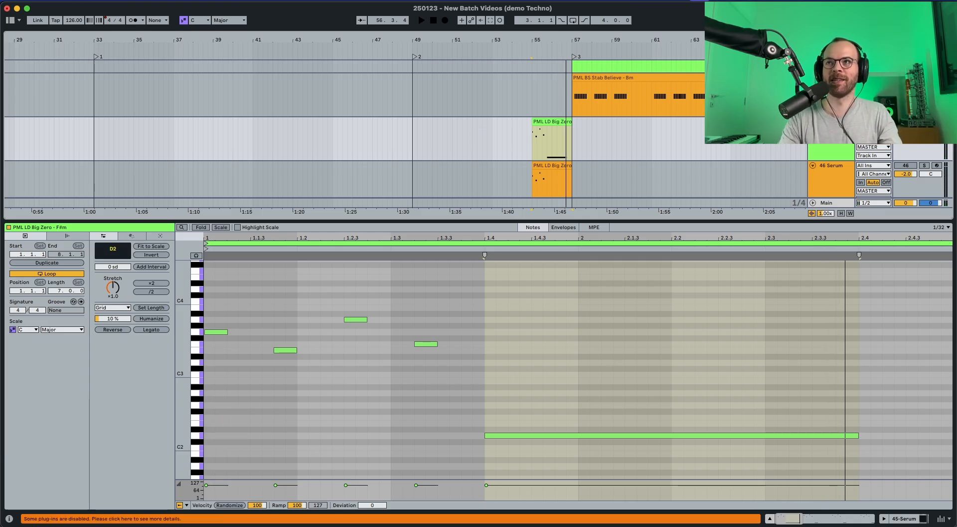
- Show the devices of the 46 Serum track and audition its clip with the Init patch
key("space")
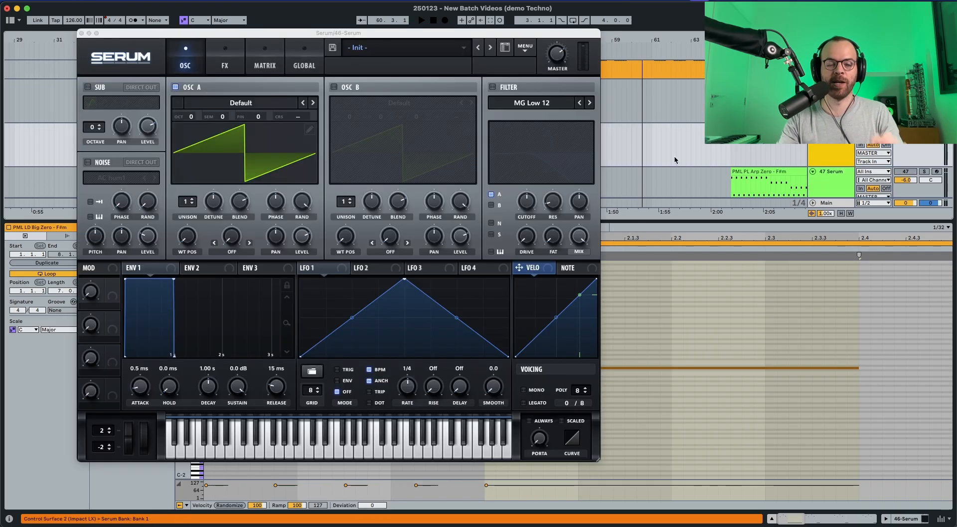
double_click(821, 154)
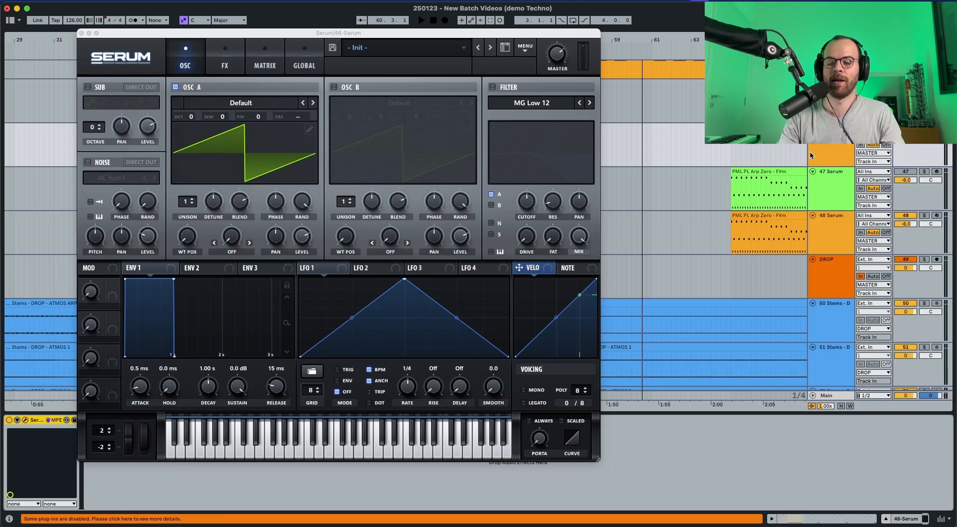
key("space")
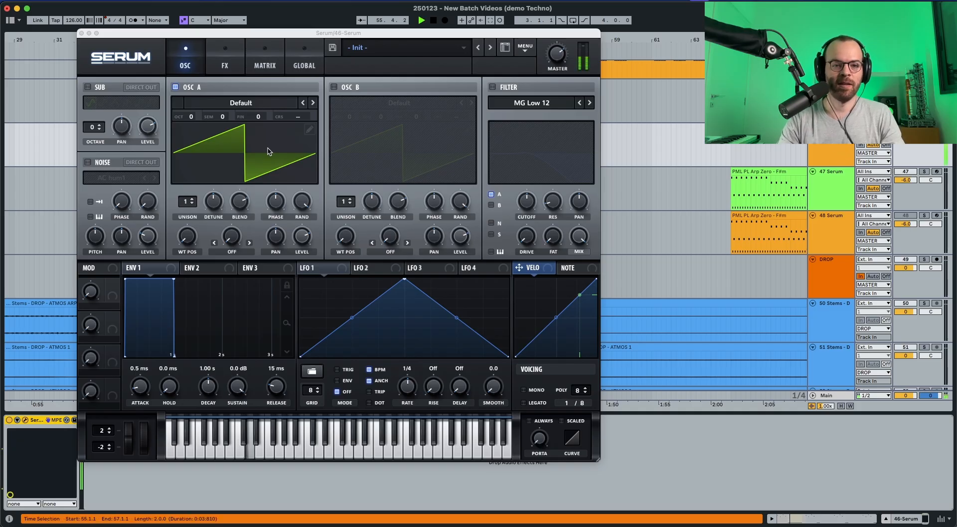
key("space")
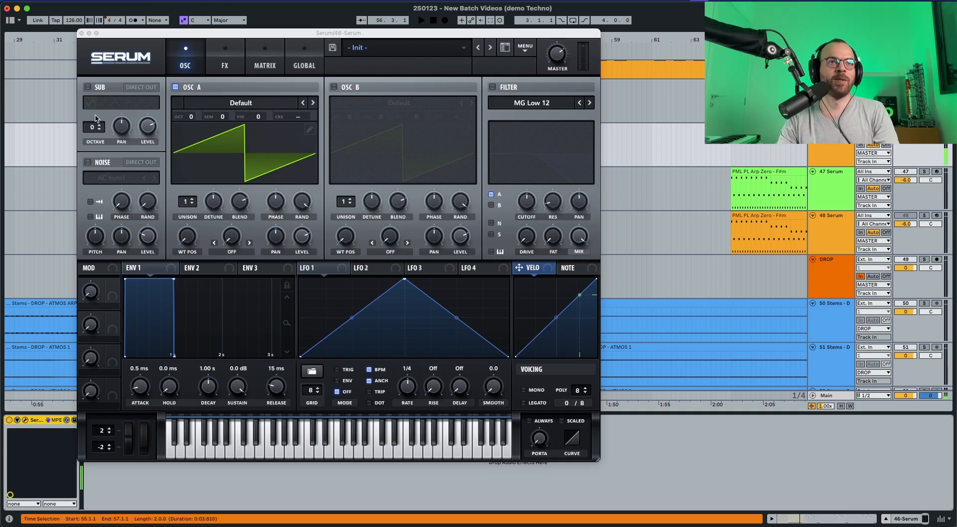
- Load the Digital wavetable ICanHasKick into oscillator A and copy oscillator A to oscillator B
left_click(215, 103)
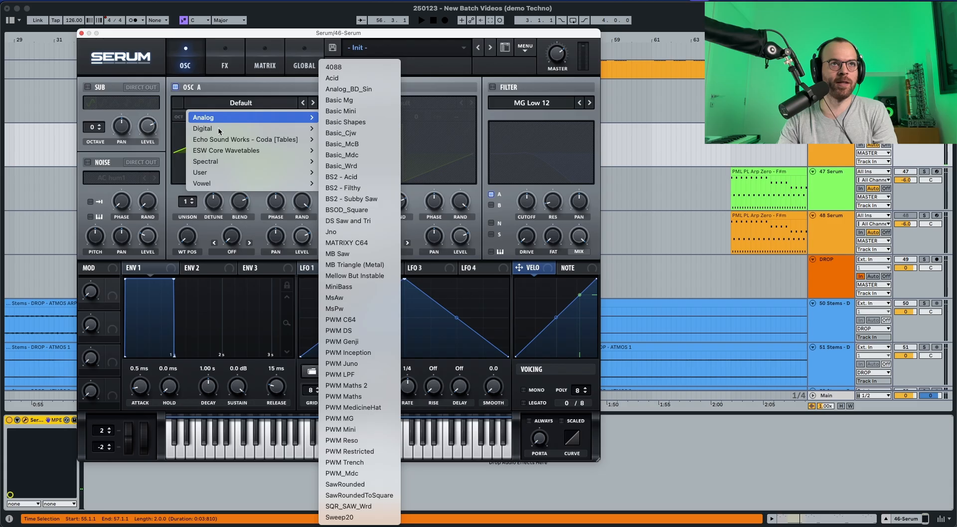
mouse_move(219, 130)
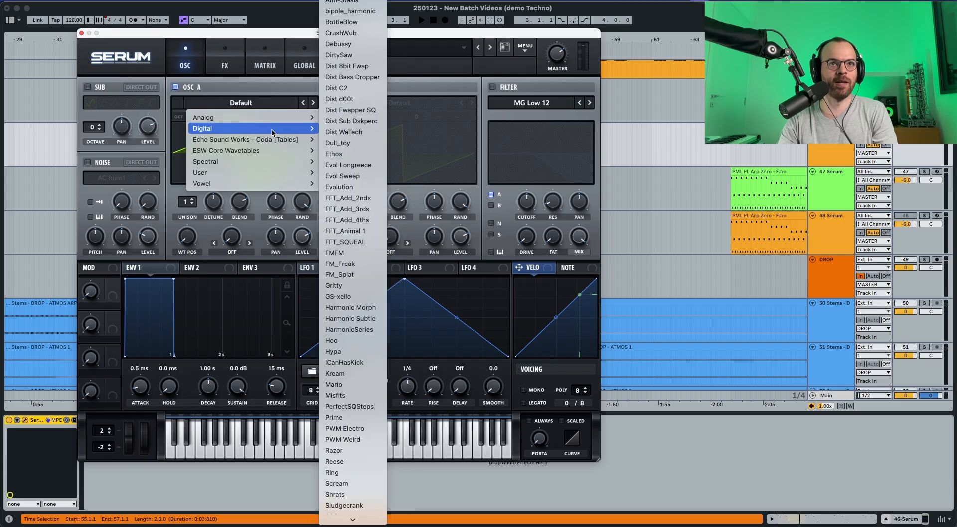
left_click(369, 362)
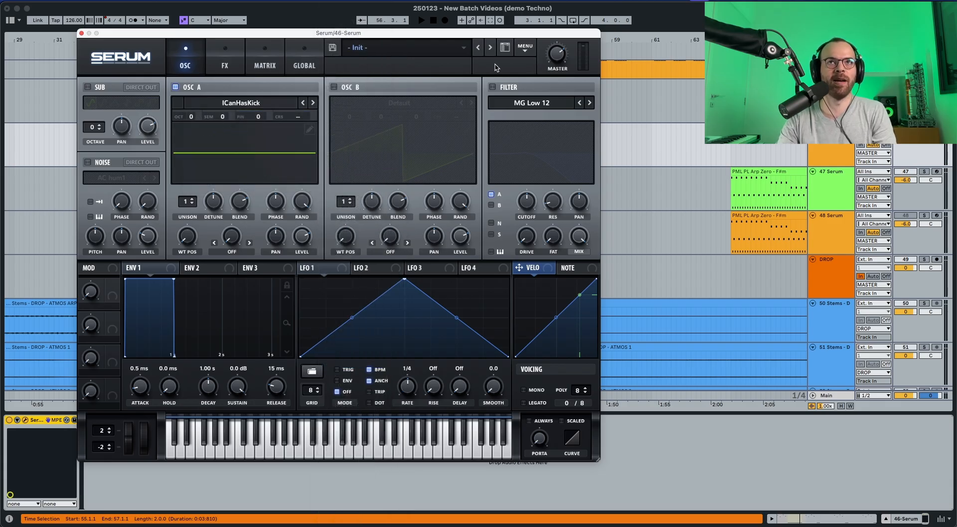
left_click(525, 47)
left_click(556, 162)
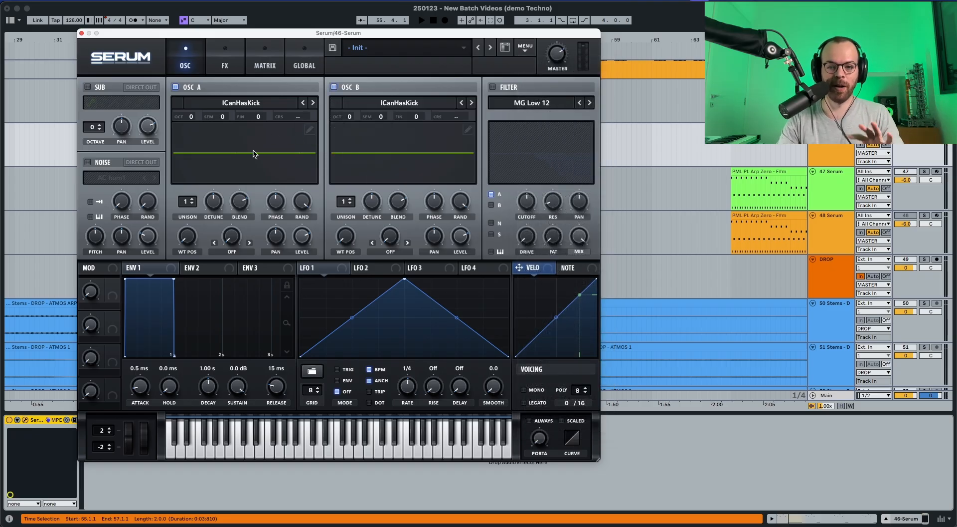
- Raise the wavetable position of oscillators A and B from the flat line to the swept sine shape while auditioning the clip
left_click_drag(187, 236, 193, 204)
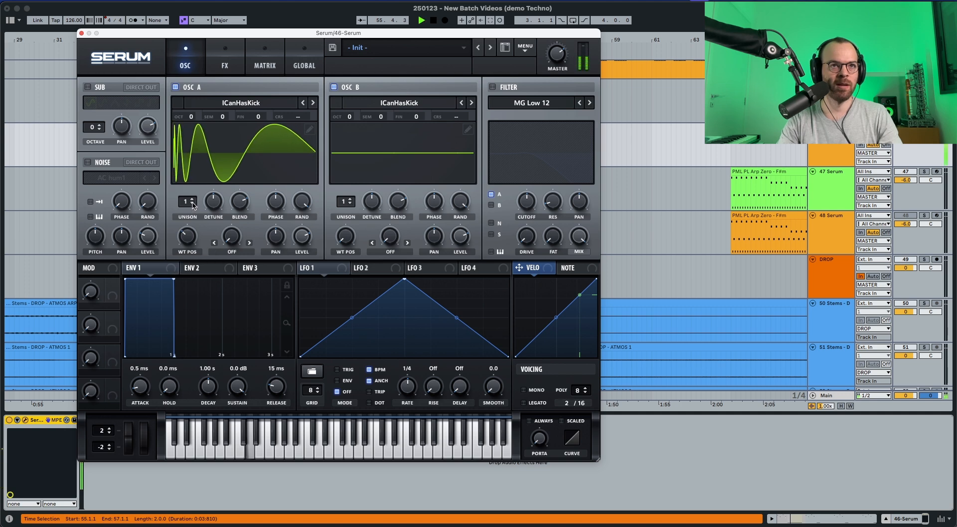
left_click_drag(349, 242, 351, 203)
key("space")
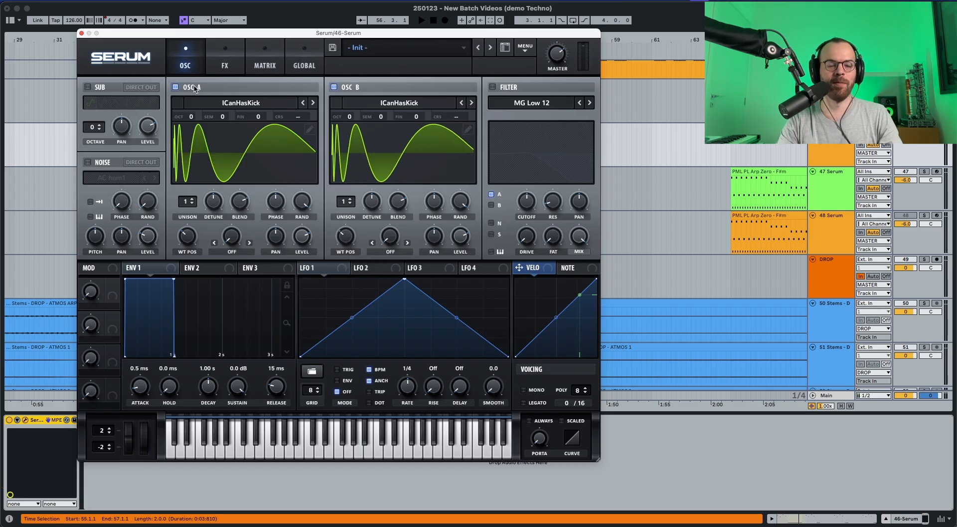
- Set the octave of oscillators A and B to -2 while auditioning the clip
left_click_drag(193, 118, 194, 134)
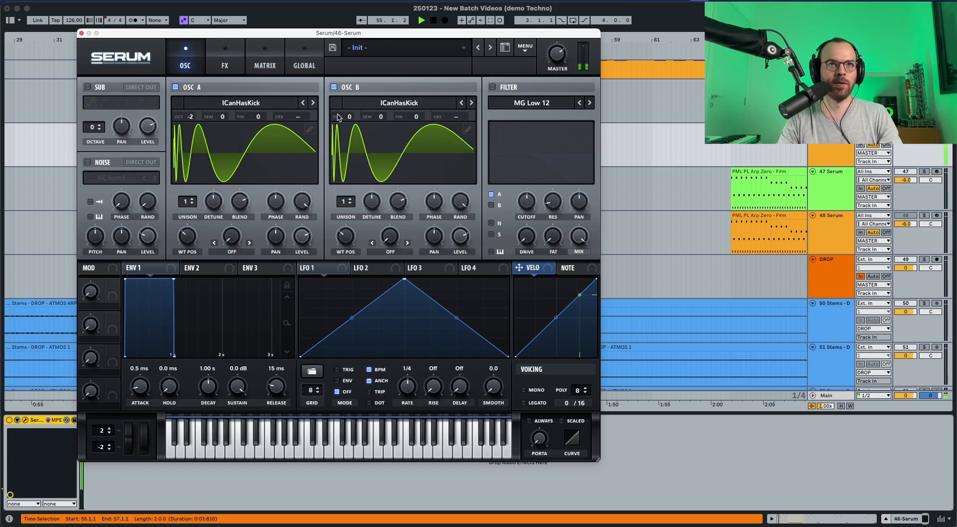
left_click_drag(337, 117, 344, 148)
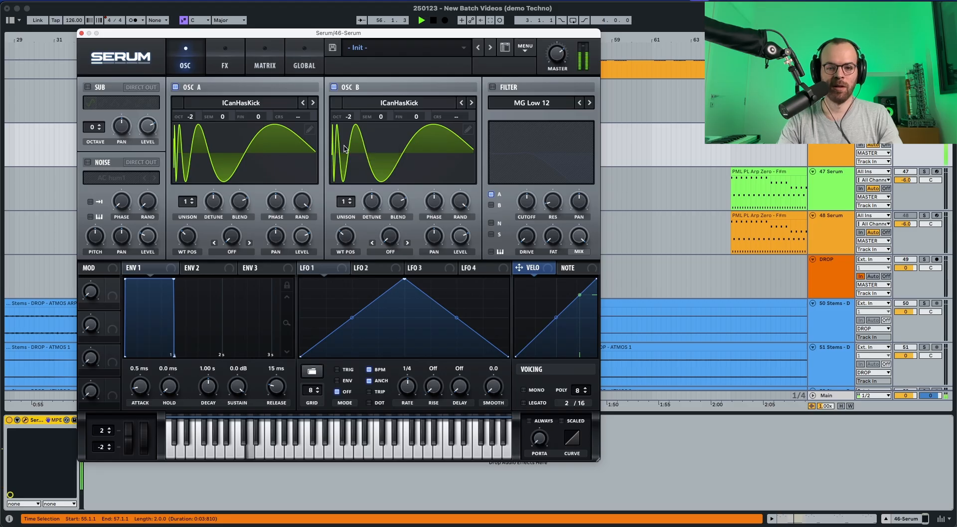
key("space")
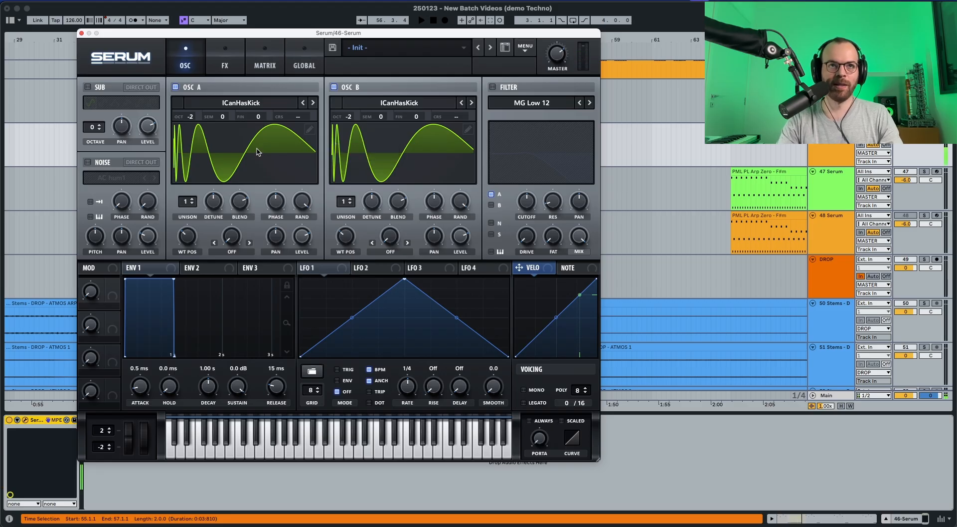
- Check oscillator B's volume and audition the combined sound of both oscillators
mouse_move(458, 234)
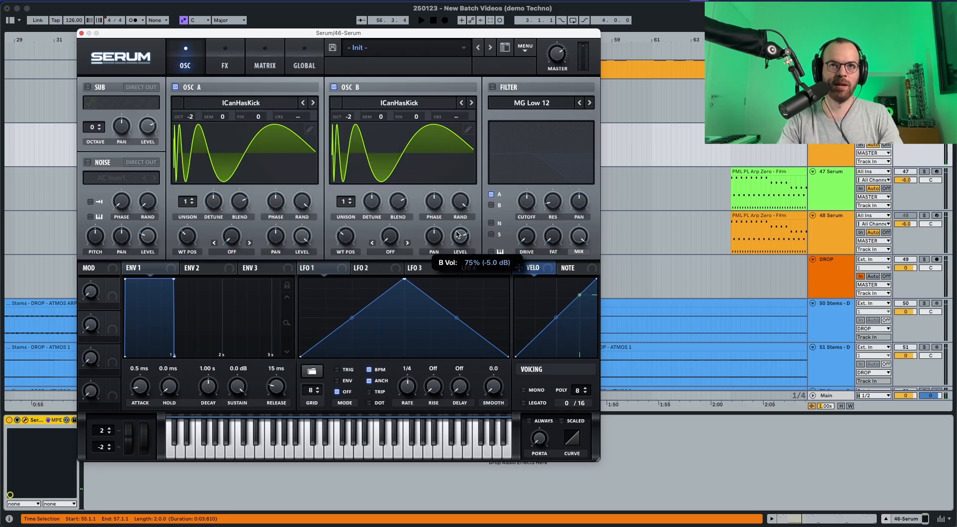
key("space")
scroll(458, 233, "down", 1)
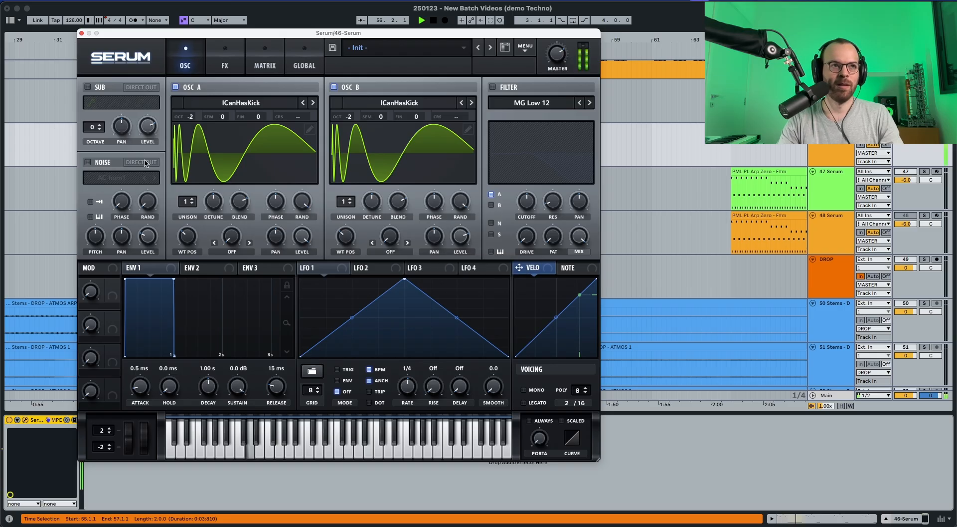
key("space")
- Enable the noise oscillator with the AC hum1 sample and adjust its level
left_click(87, 162)
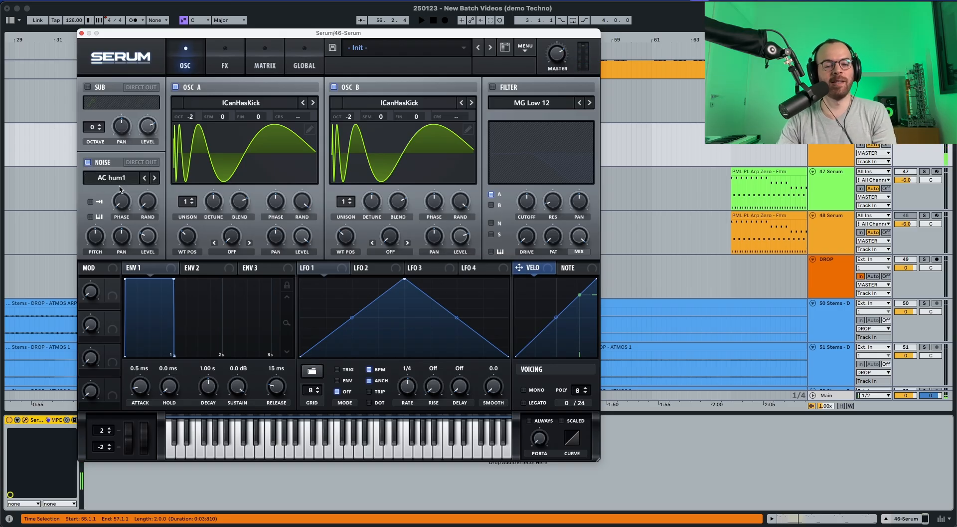
left_click_drag(145, 236, 152, 190)
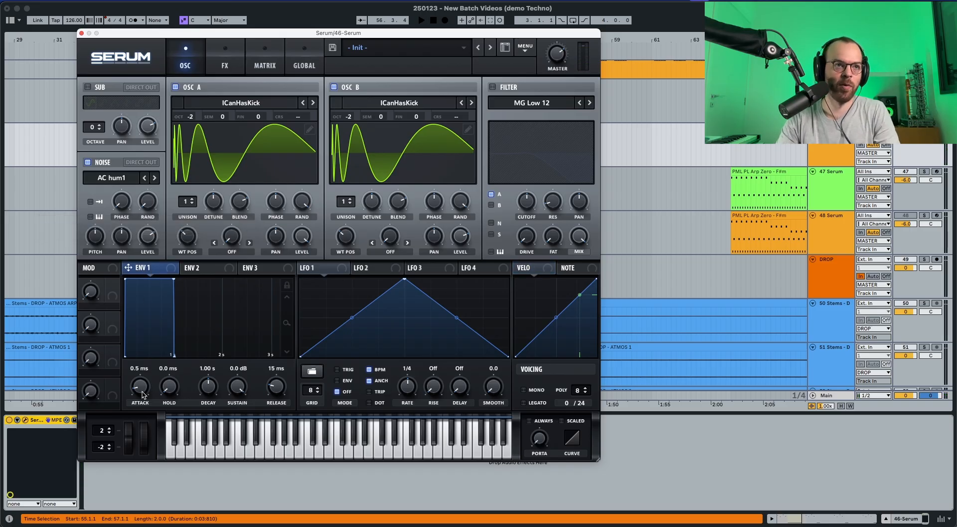
- Set Envelope 1's attack to 18 ms and its release to 269 ms, auditioning the clip after each change
left_click_drag(143, 392, 145, 381)
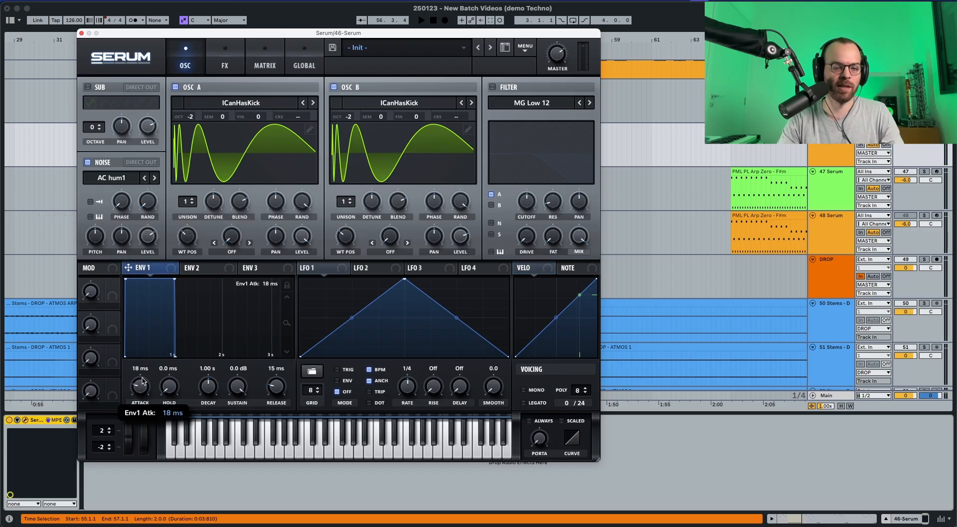
key("space")
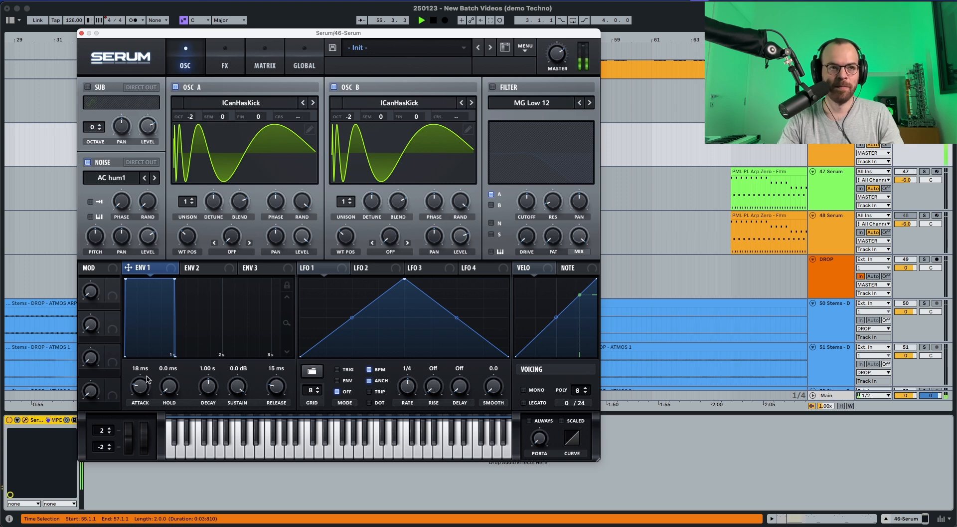
key("space")
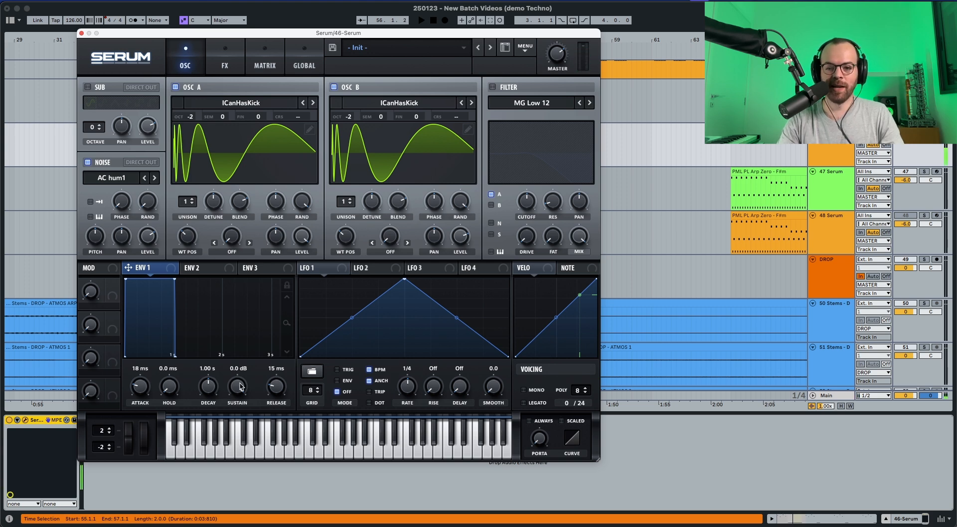
left_click_drag(274, 388, 277, 373)
key("space")
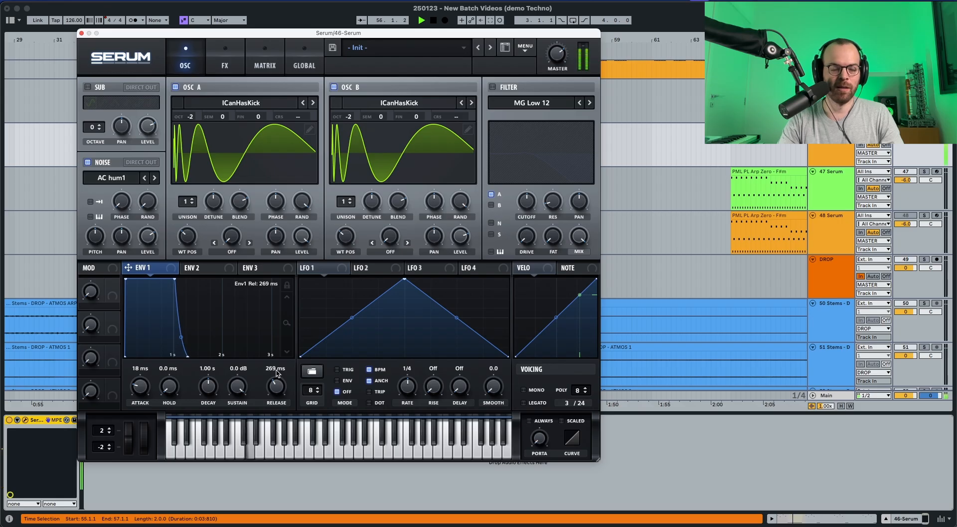
key("space")
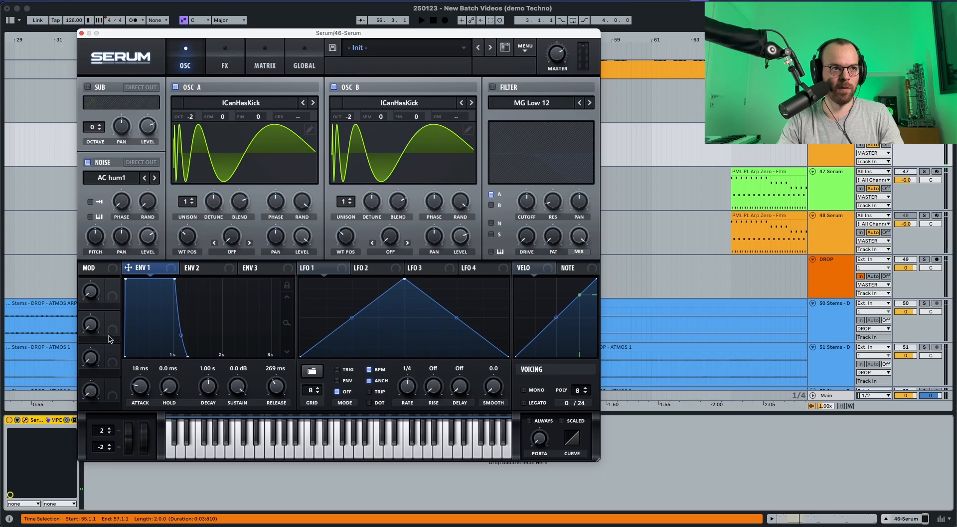
key("space")
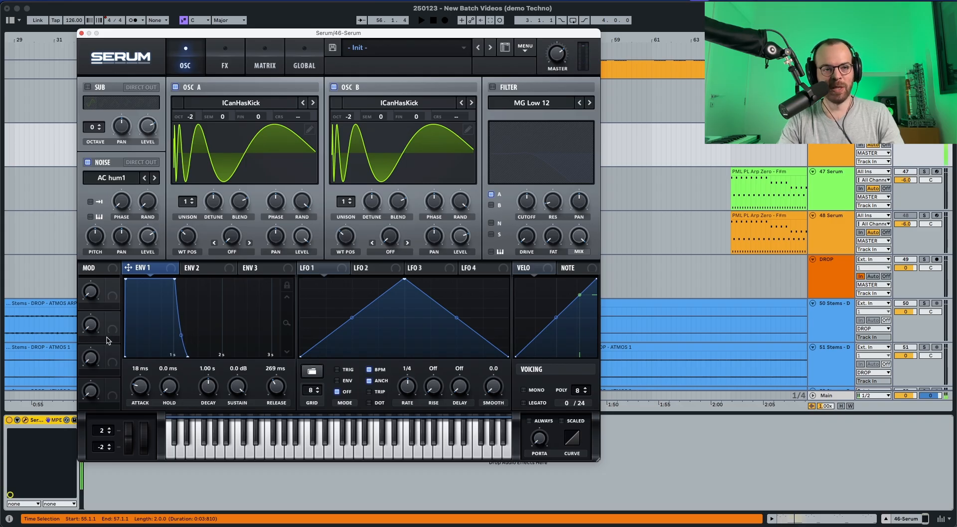
key("space")
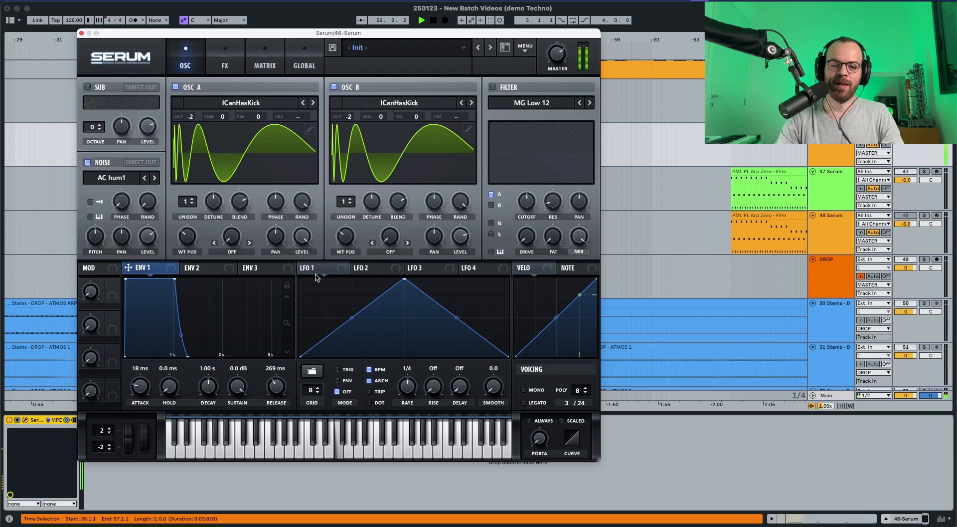
key("space")
- Enable the filter as MG Low 18, route oscillators A, B and the noise through it, and set the cutoff to 444 Hz
left_click(492, 87)
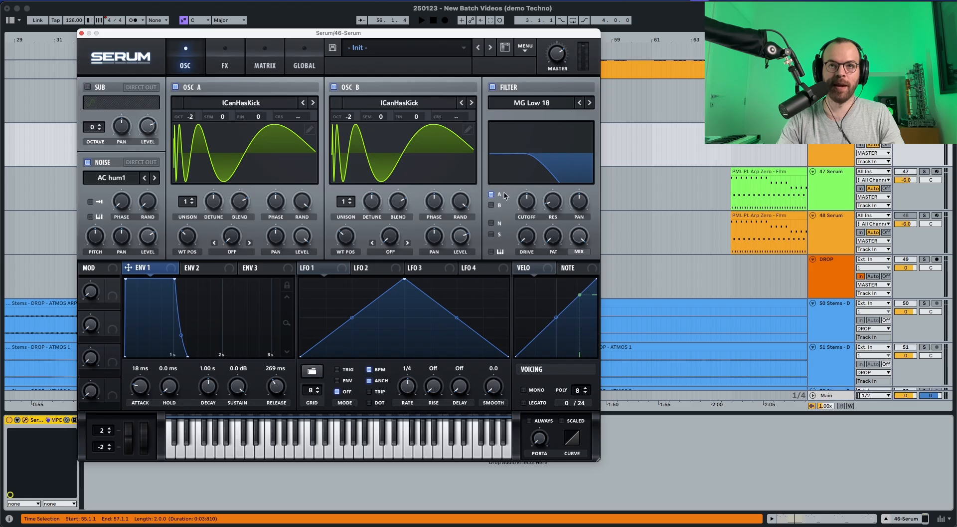
key("space")
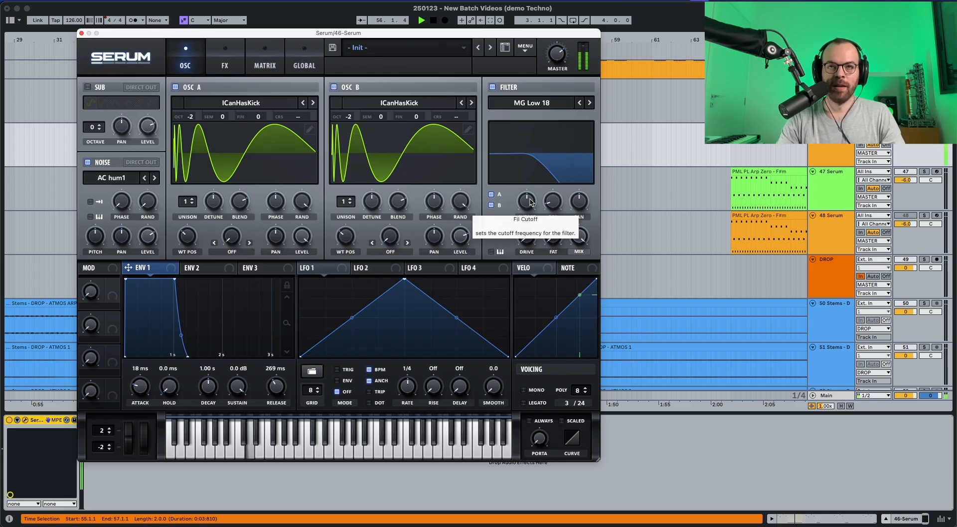
key("space")
scroll(530, 202, "up", 1)
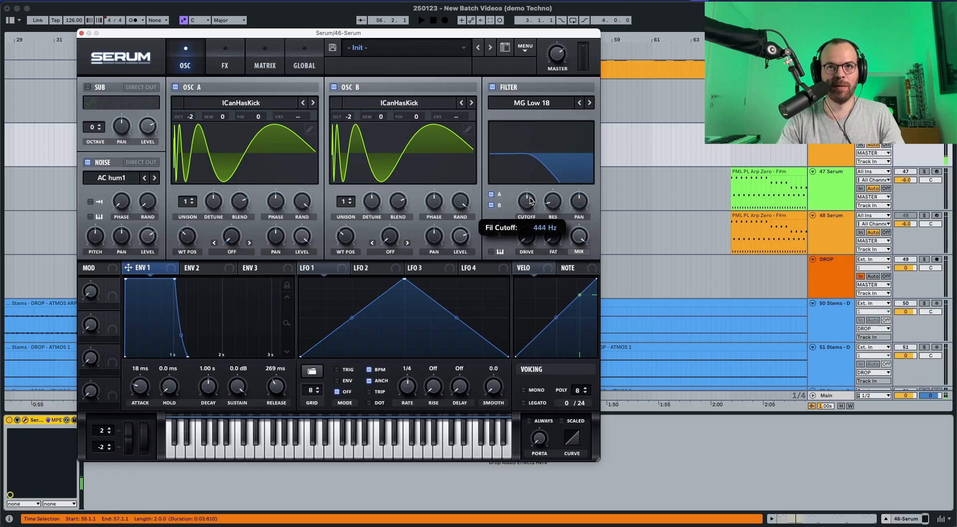
key("space")
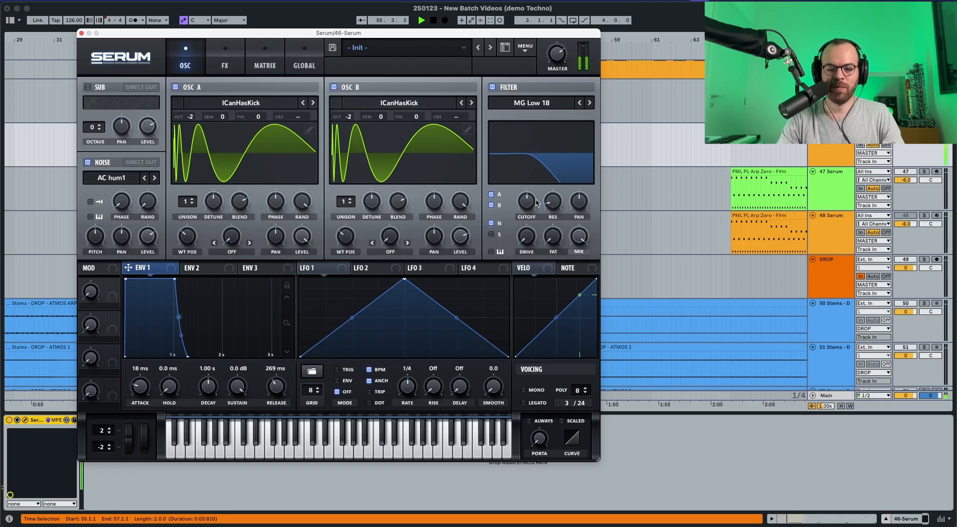
key("space")
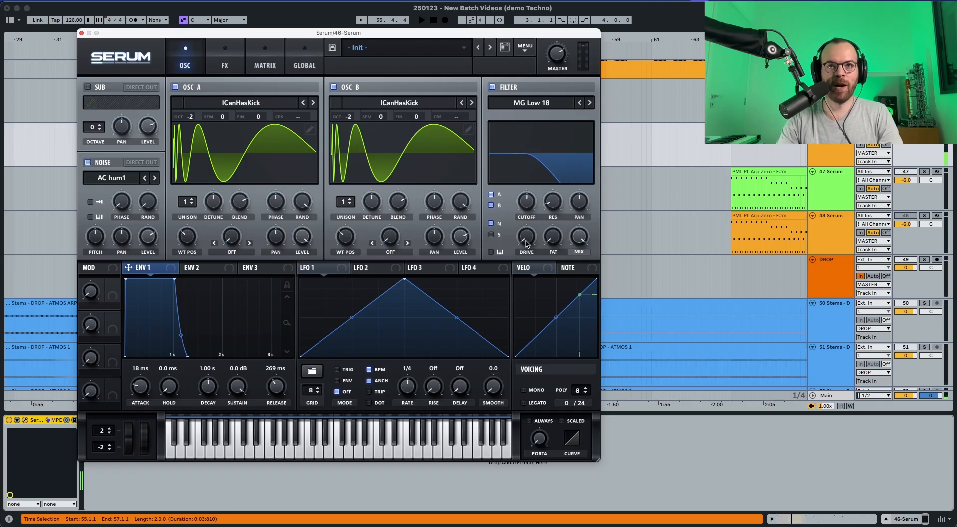
- Assign Envelope 2 to the filter cutoff with a modulation amount of 47 and audition the clip
left_click(215, 269)
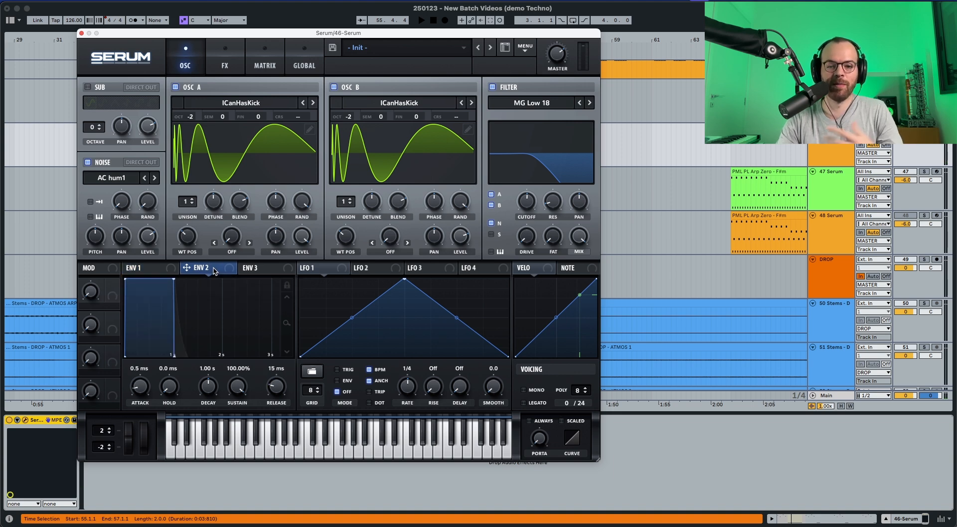
left_click_drag(216, 269, 517, 191)
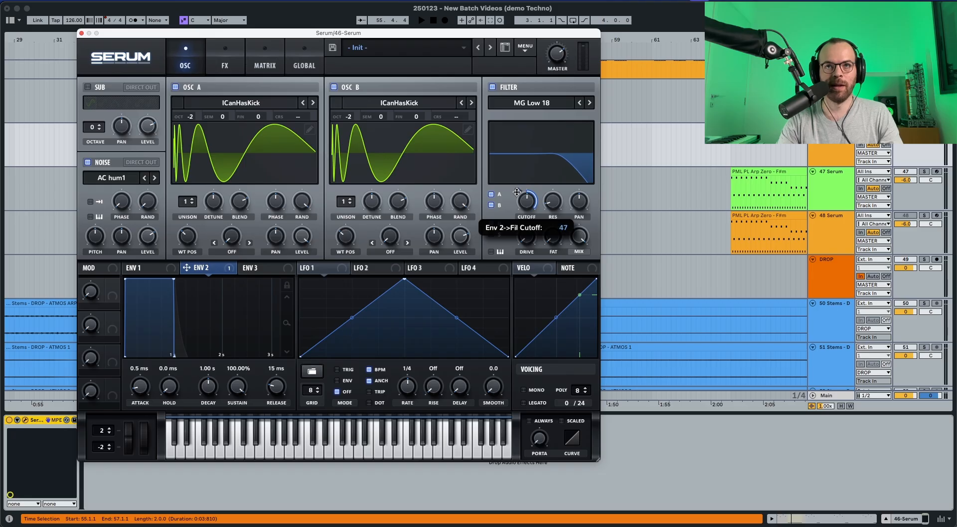
key("space")
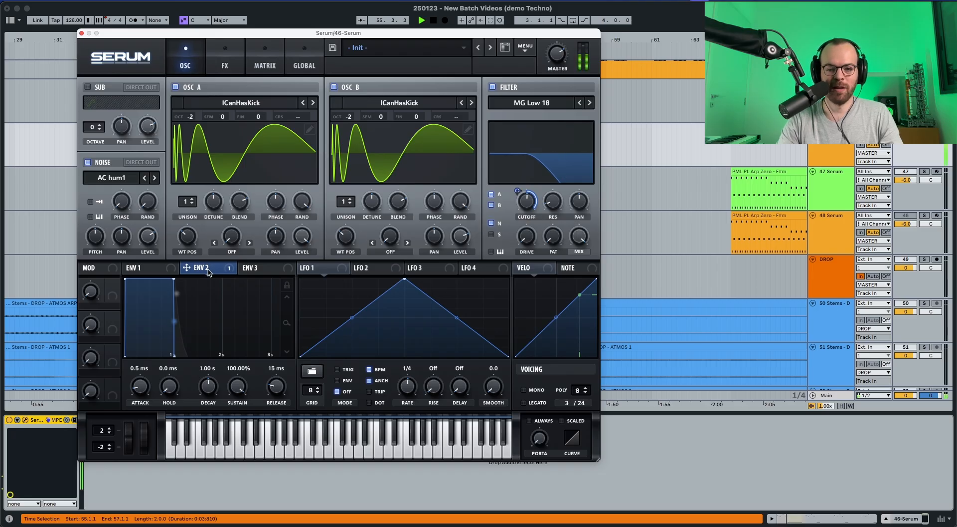
- Set Envelope 2's sustain to 0% and its decay to 112 ms, auditioning the clip after each change
key("space")
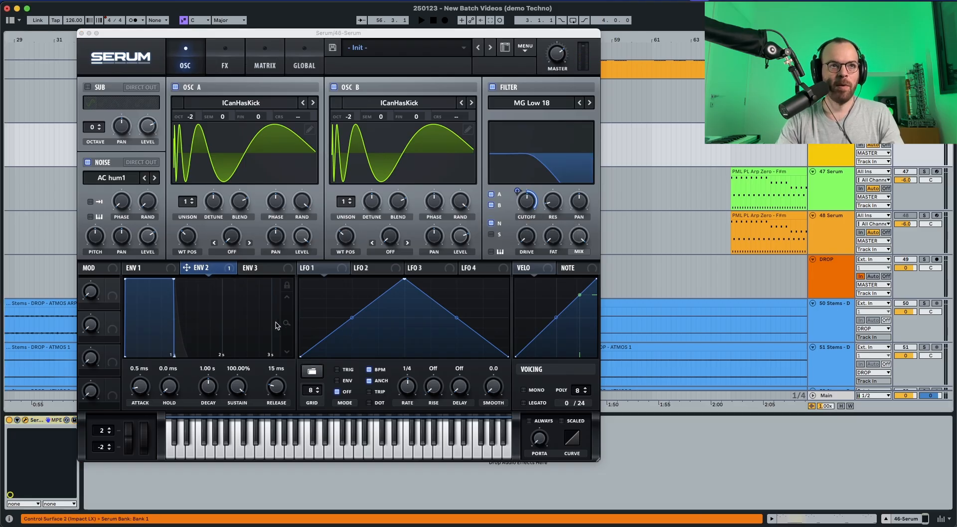
left_click_drag(232, 382, 239, 505)
key("space")
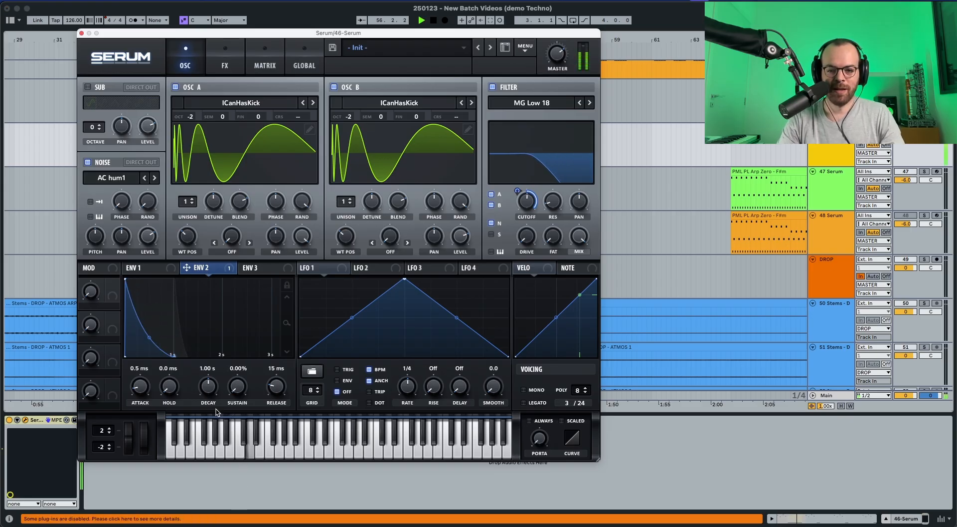
key("space")
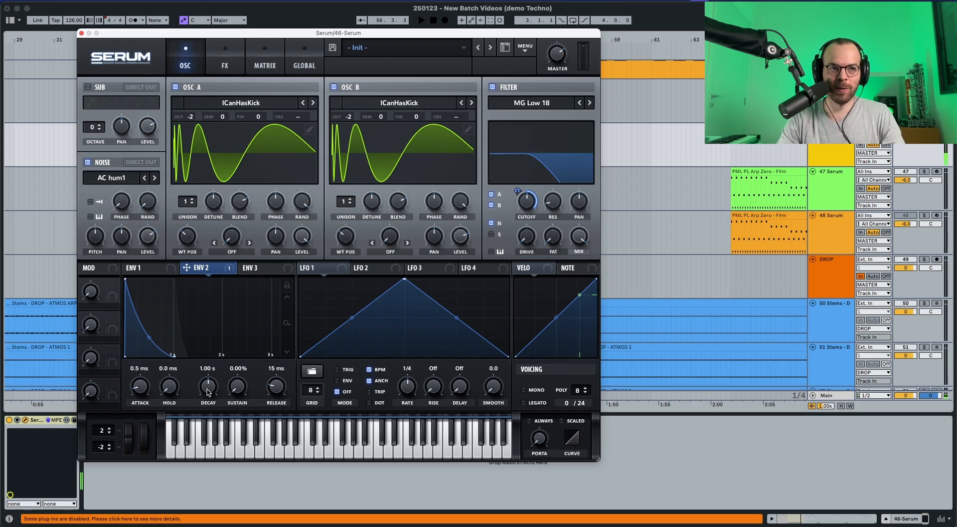
left_click_drag(208, 392, 204, 408)
key("space")
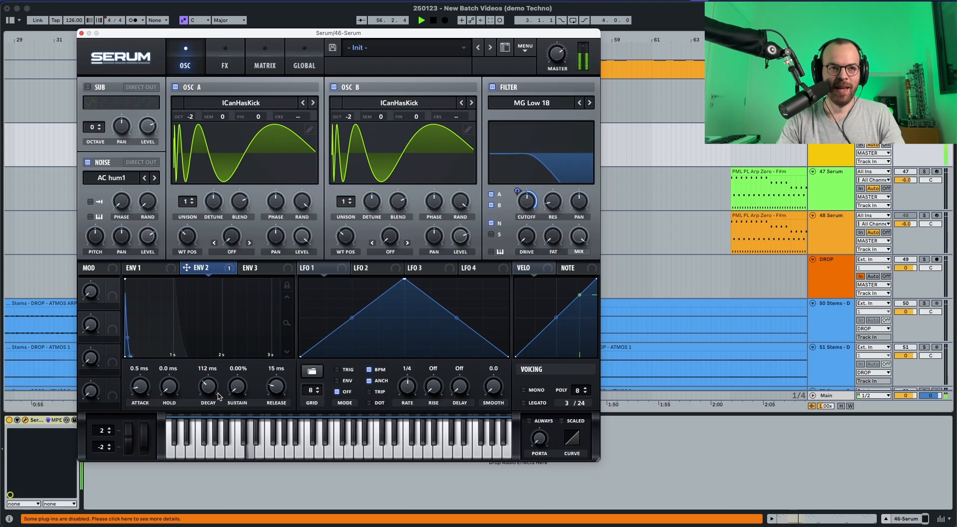
- Set Envelope 2's release to 94 ms and its attack to 87 ms while auditioning the clip
left_click_drag(275, 388, 277, 353)
key("space")
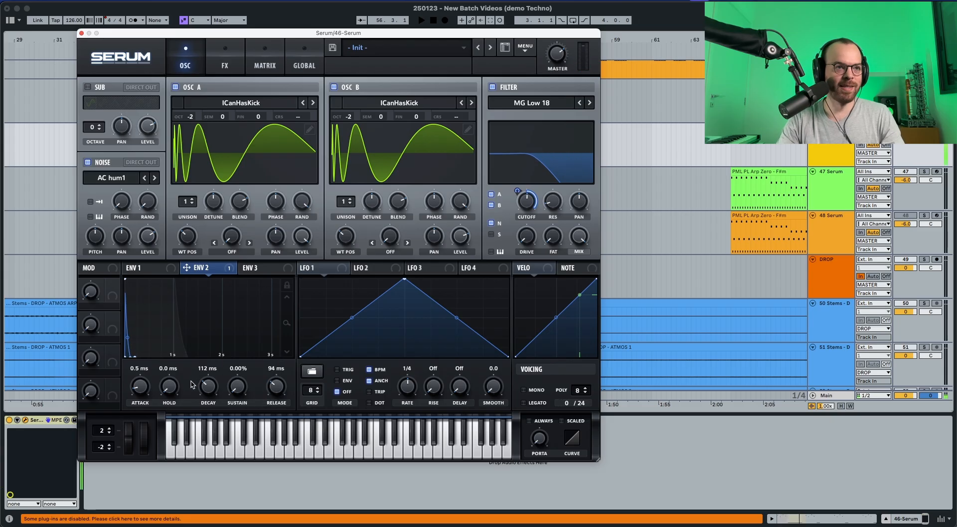
key("space")
left_click_drag(146, 381, 149, 370)
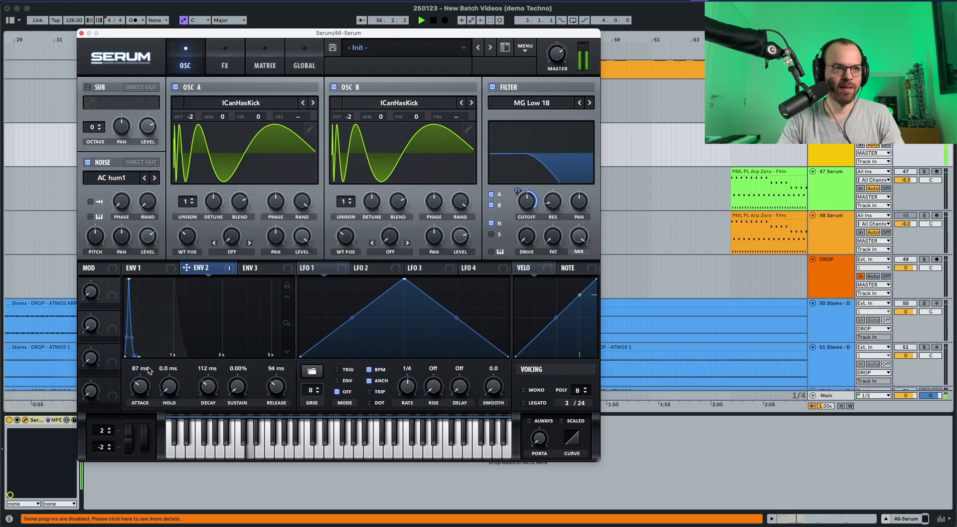
key("space")
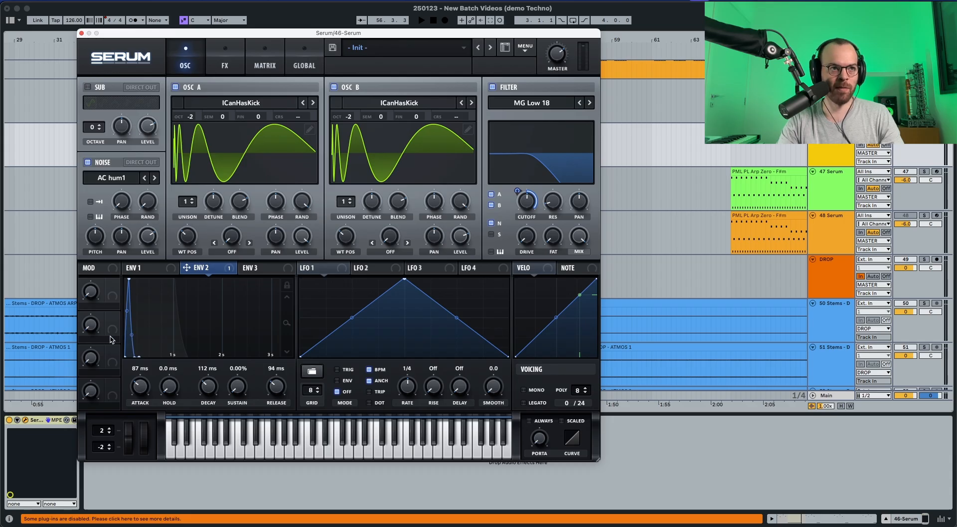
key("space")
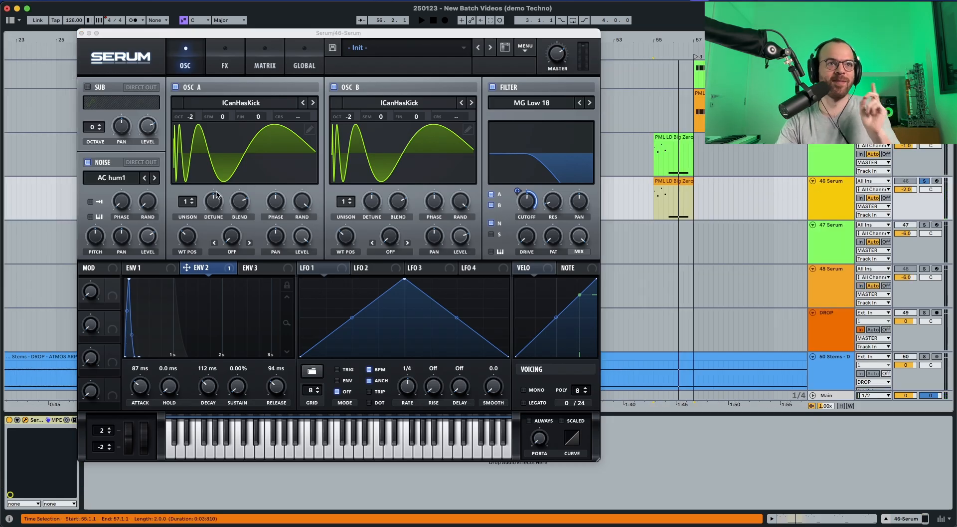
- Set oscillator A to 8 unison voices, adjust its detune slightly, and audition the clip
left_click(192, 201)
left_click_drag(194, 176, 198, 143)
key("space")
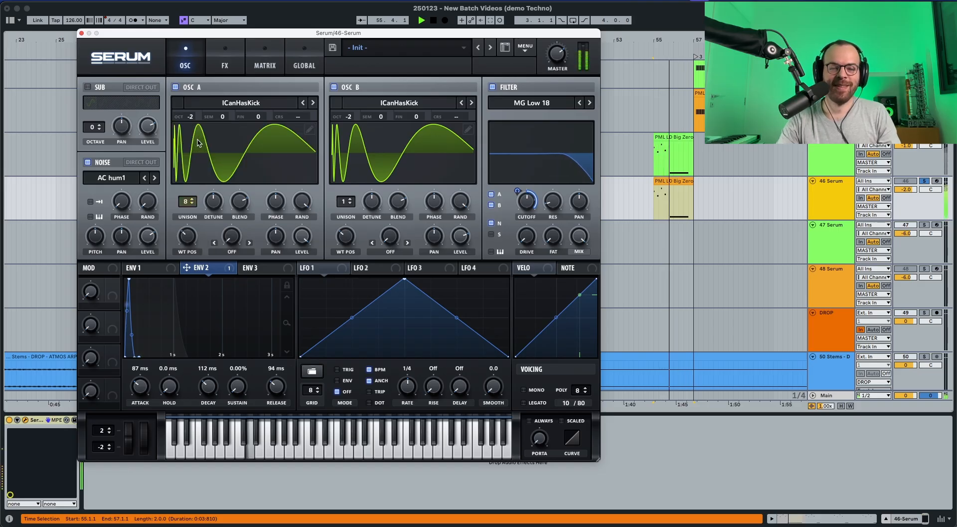
key("space")
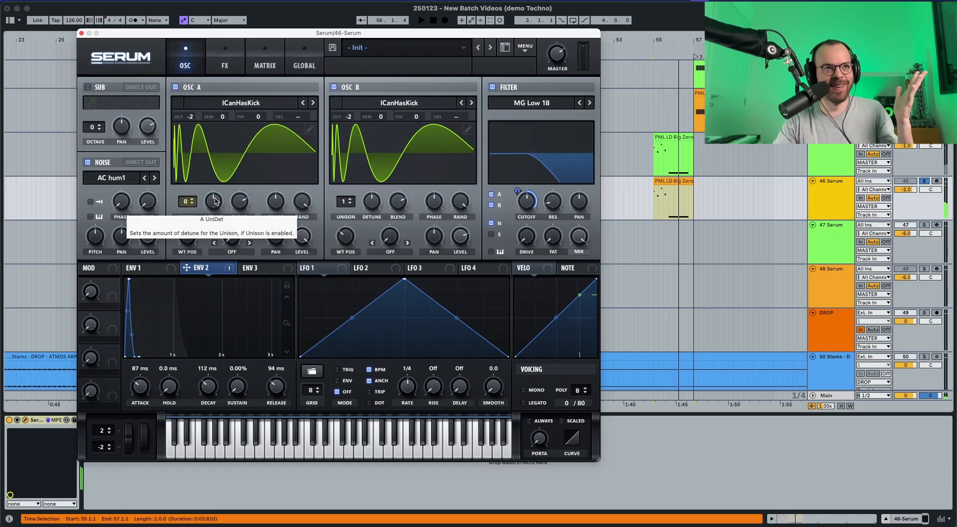
left_click(216, 201)
left_click_drag(216, 201, 216, 198)
key("space")
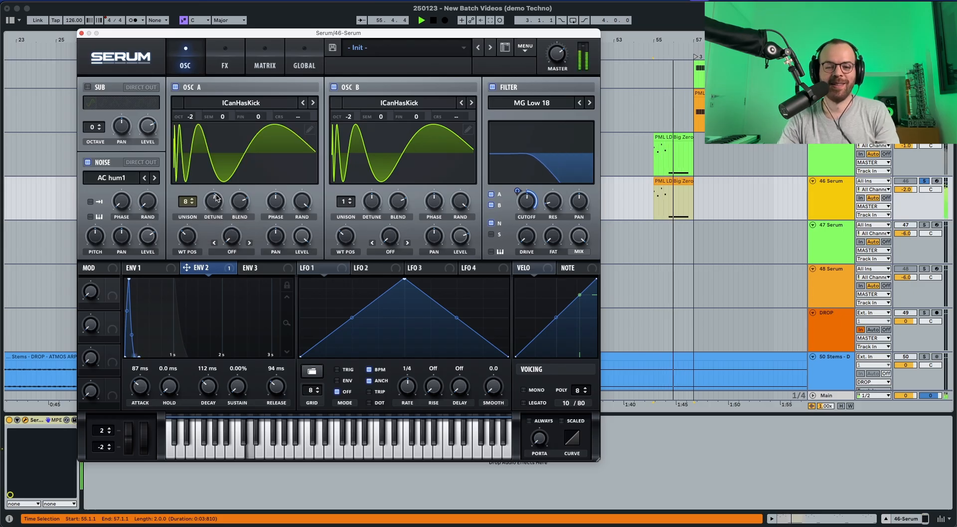
key("space")
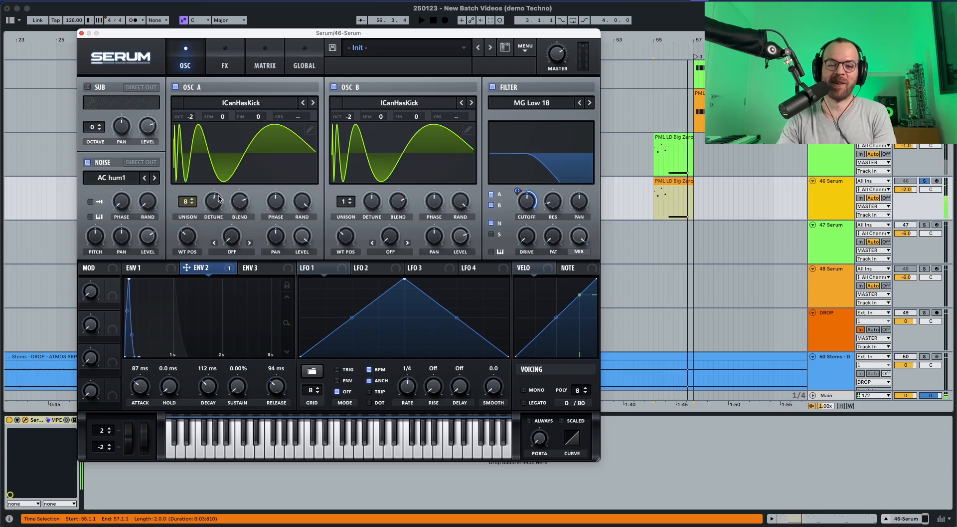
- Enable the phaser effect, move it to the start of the effects chain, set its frequency to 389 Hz, and audition the clip
left_click(227, 70)
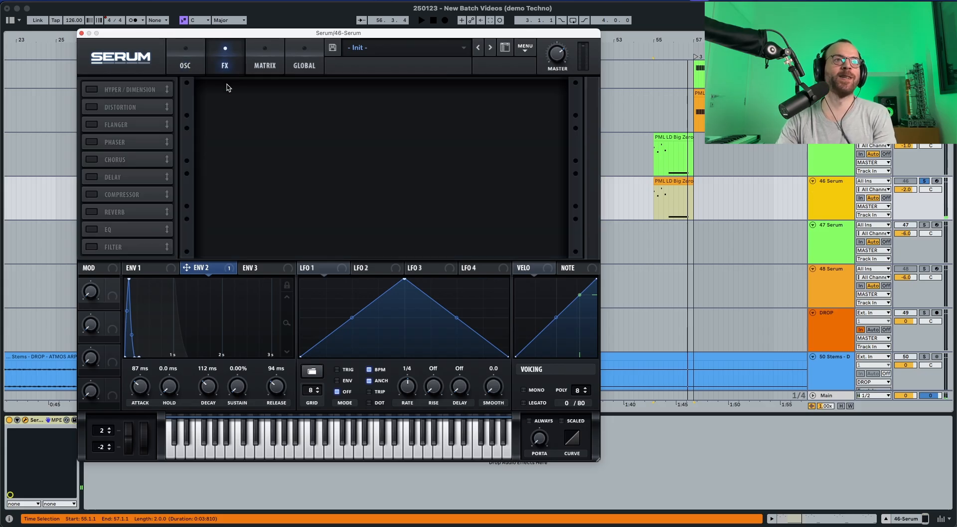
left_click(96, 142)
left_click_drag(108, 141, 110, 75)
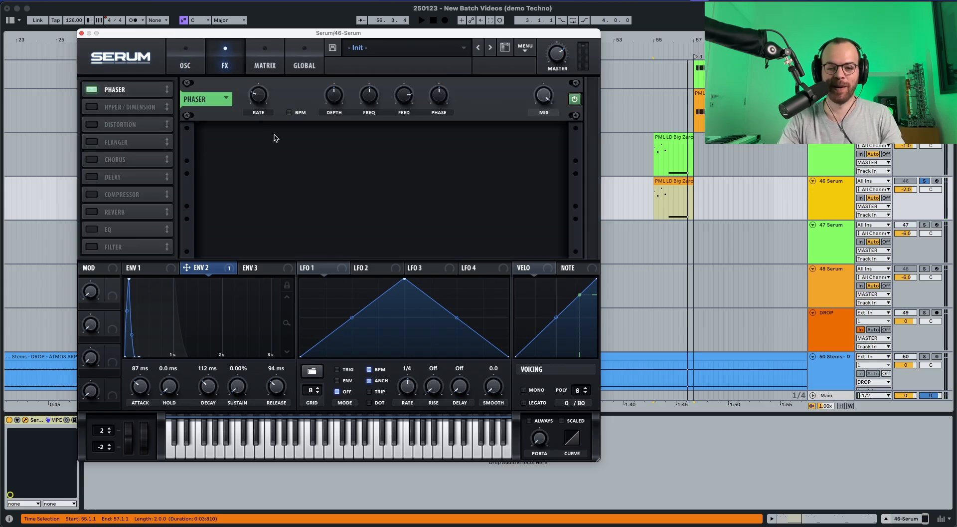
mouse_move(263, 98)
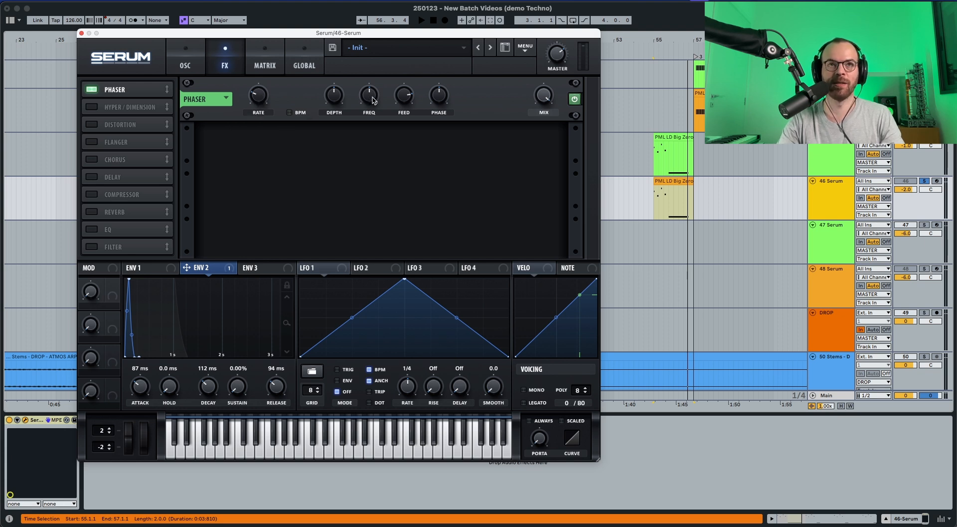
mouse_move(371, 100)
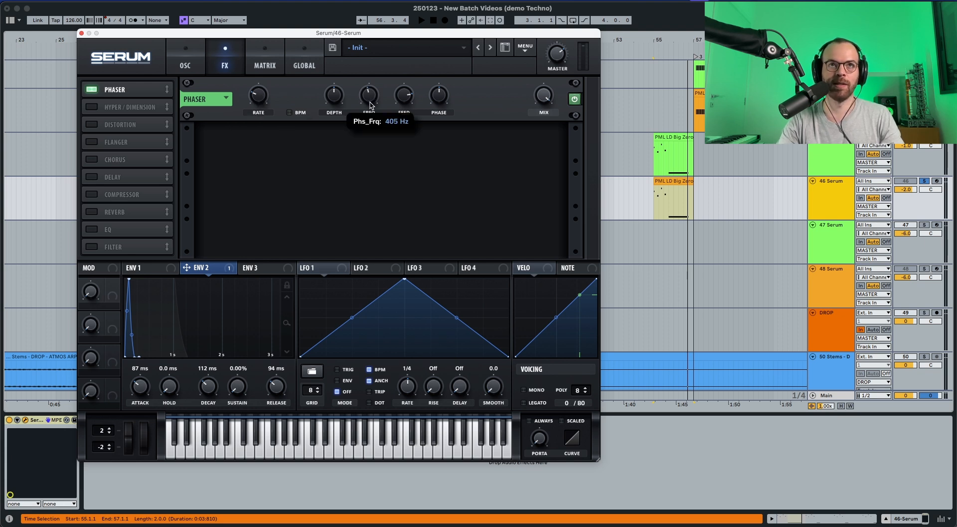
key("space")
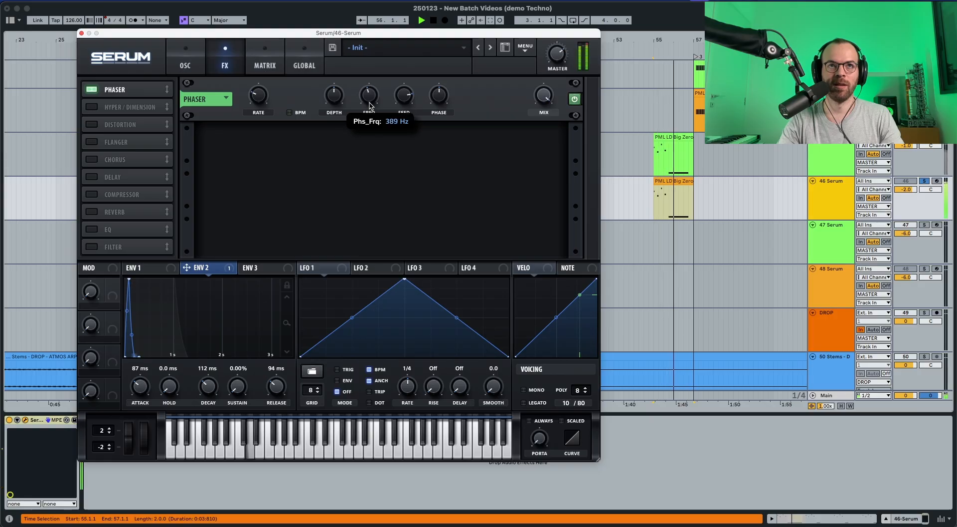
key("space")
- Lower the phaser's feedback and set its mix to 35%
mouse_move(405, 102)
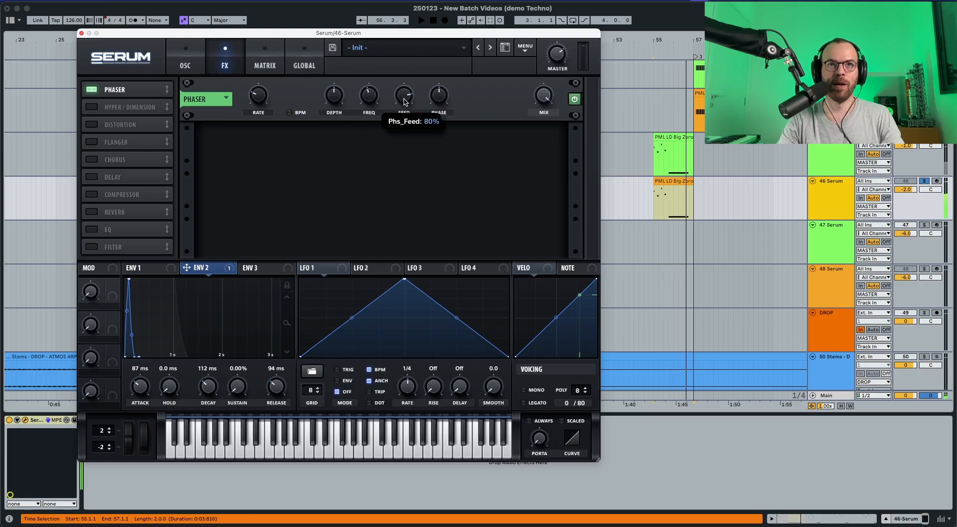
left_click_drag(402, 132, 399, 150)
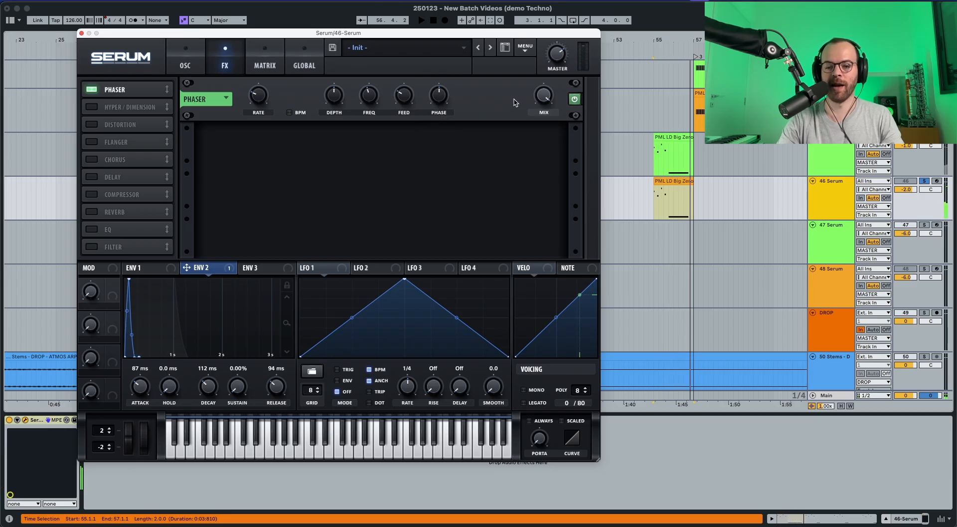
left_click_drag(543, 95, 537, 126)
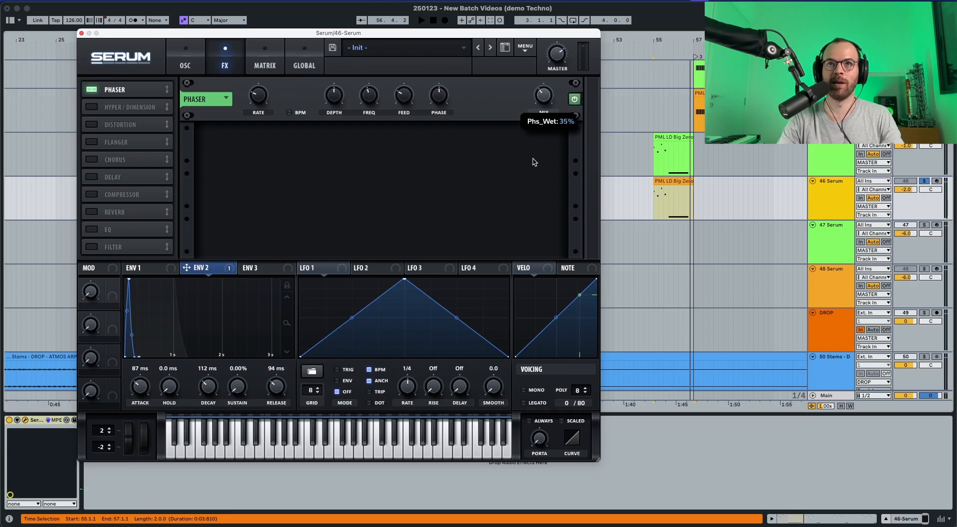
left_click_drag(534, 162, 535, 162)
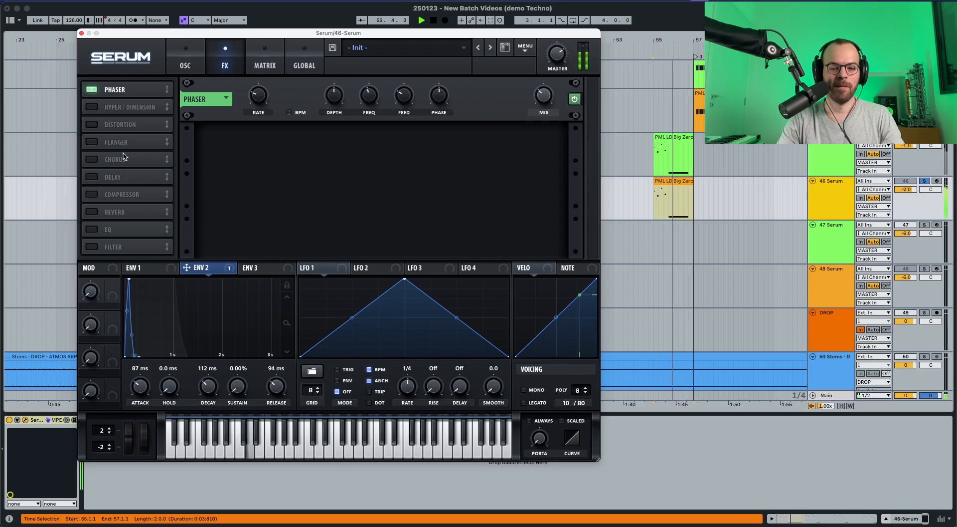
- Enable the EQ with a low cut on the low band at 32% Q and reduced frequency, and a peak shape on the high band
left_click(91, 229)
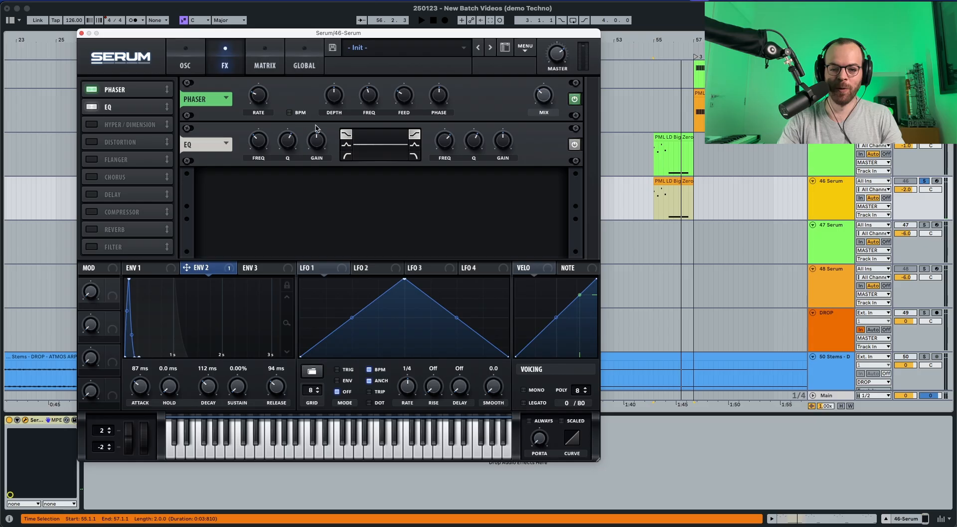
left_click(345, 155)
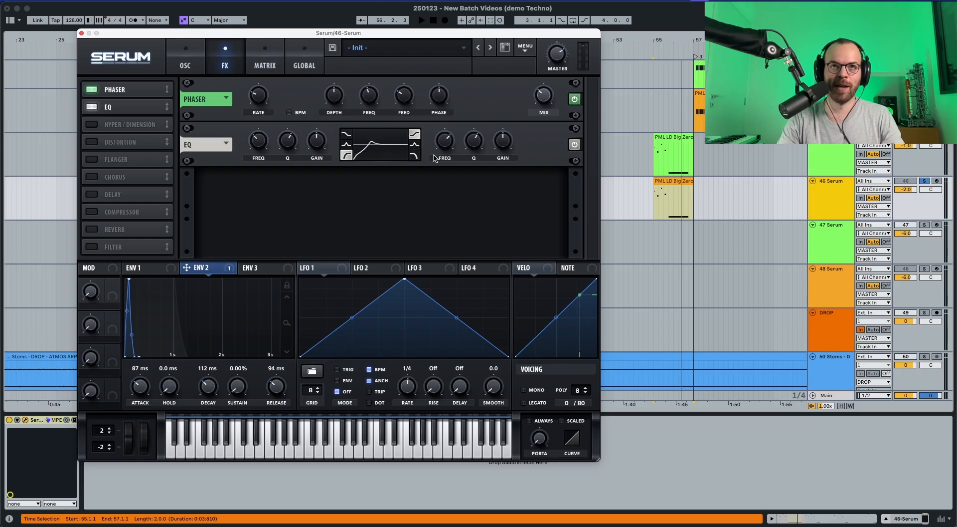
left_click(415, 144)
mouse_move(287, 143)
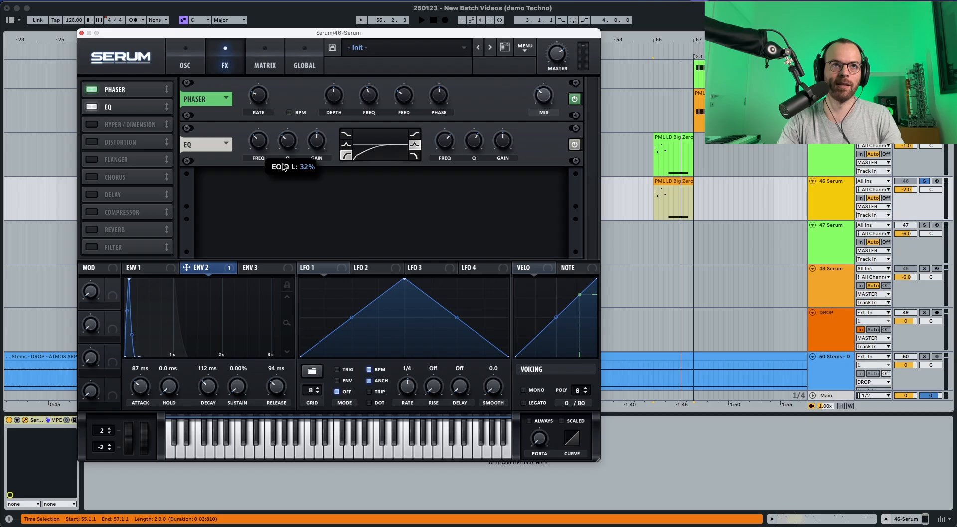
left_click_drag(258, 142, 259, 159)
- Audition the clip while comparing the EQ's low band as a peak and as a low cut
key("space")
left_click(346, 146)
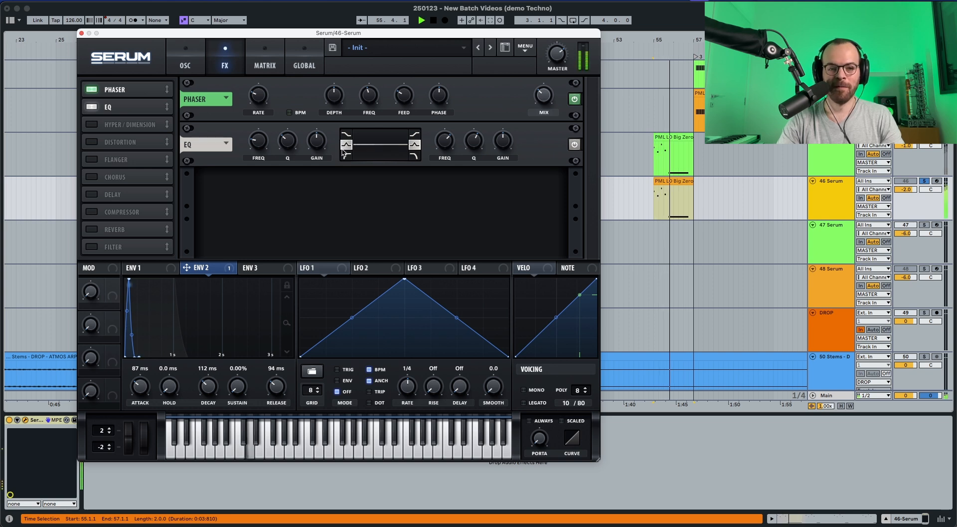
left_click(345, 156)
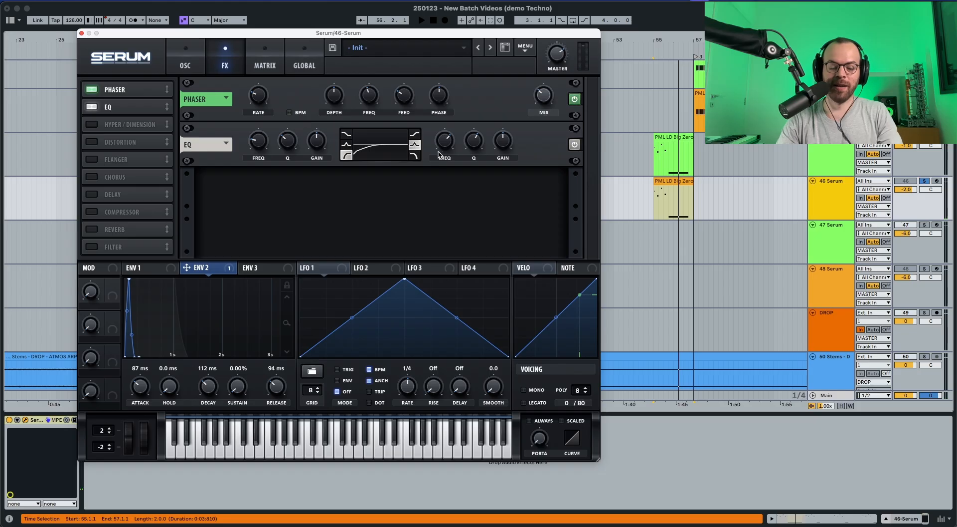
- Lower the EQ high band's Q, set its frequency to 1229 Hz and its gain to -8.7 dB, and audition the clip
left_click_drag(476, 140, 476, 142)
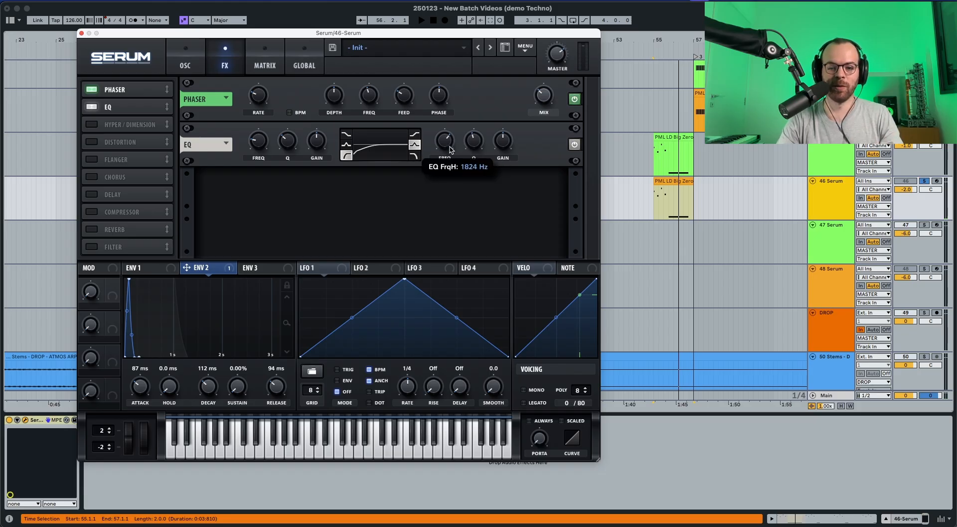
key("space")
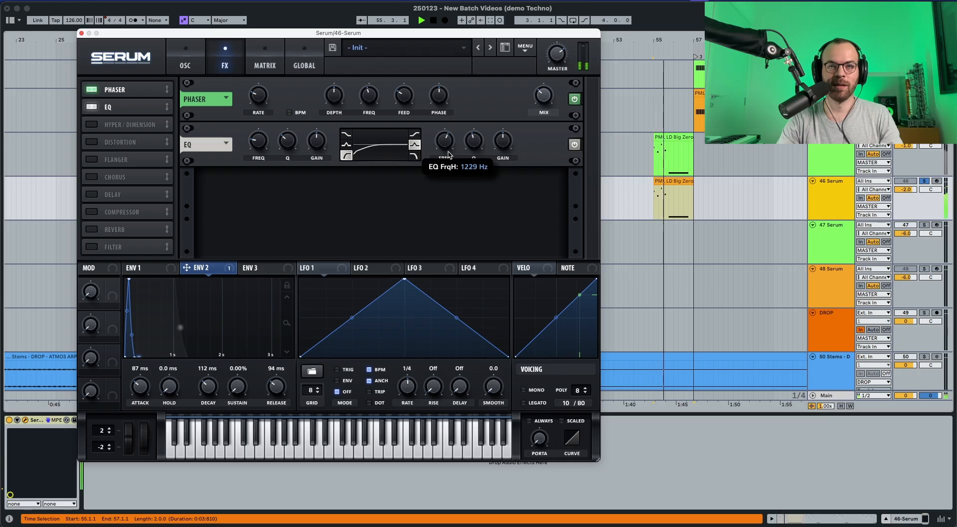
left_click_drag(504, 144, 502, 160)
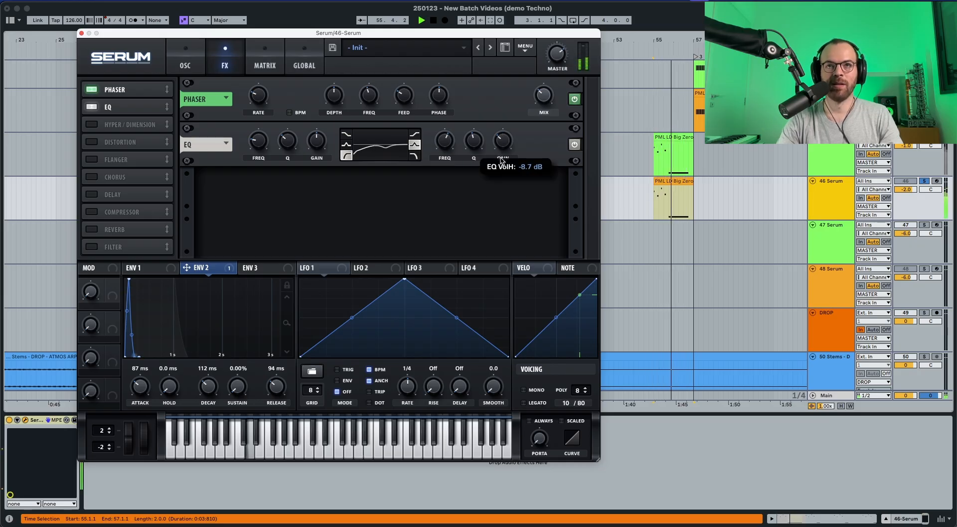
key("space")
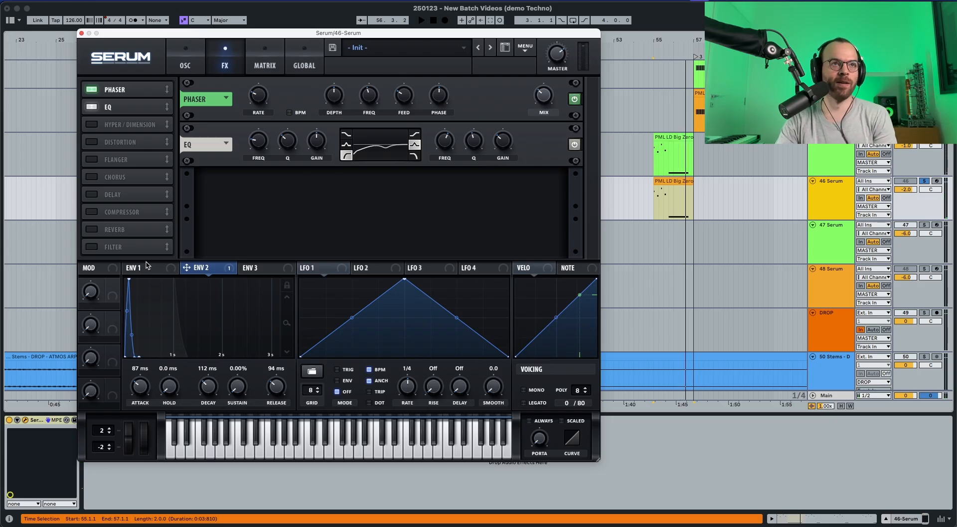
- Enable the hall reverb, raise its decay and lower its mix slightly while auditioning, and return to the oscillator page
left_click(91, 231)
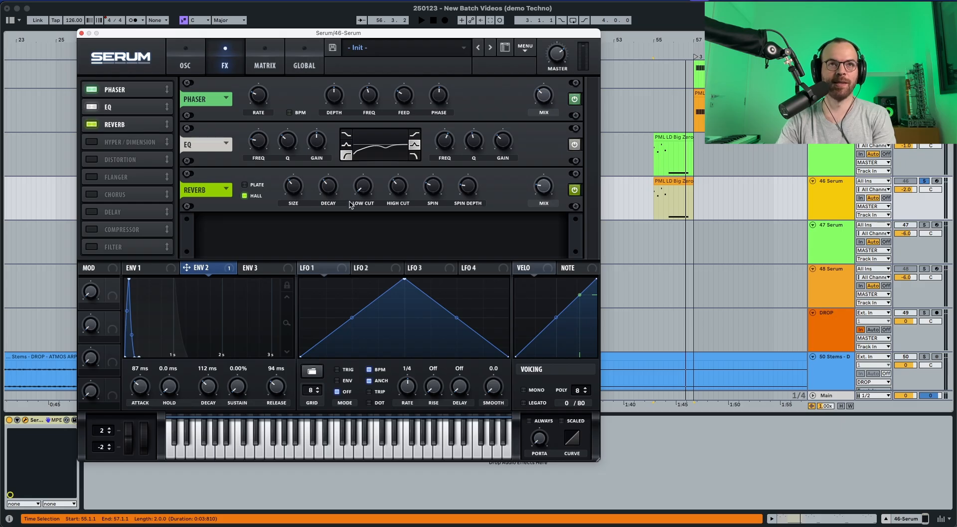
left_click_drag(330, 189, 330, 181)
key("space")
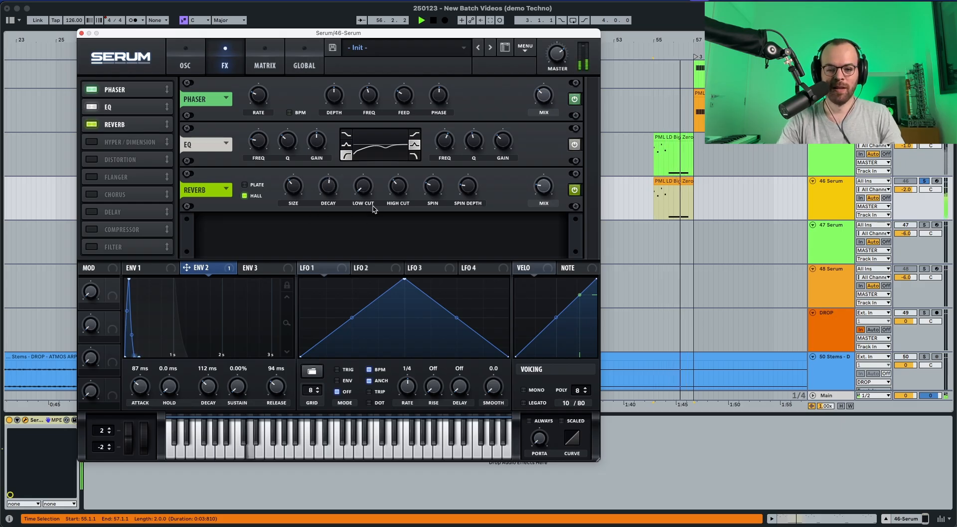
key("space")
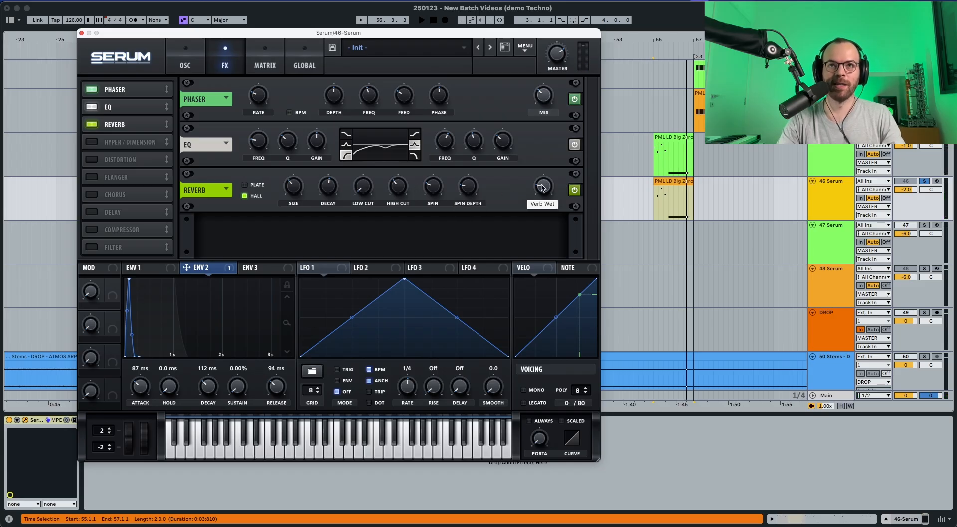
left_click_drag(542, 188, 542, 192)
key("space")
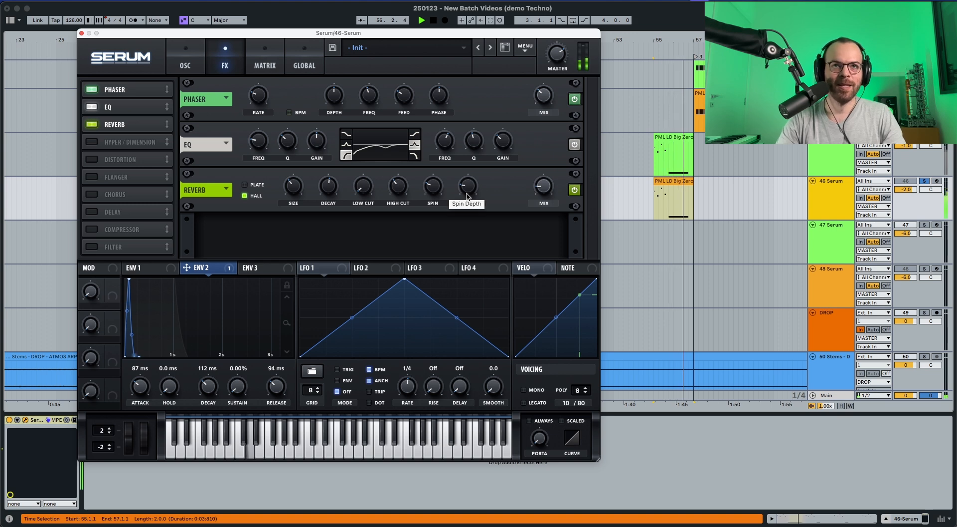
key("space")
left_click(186, 64)
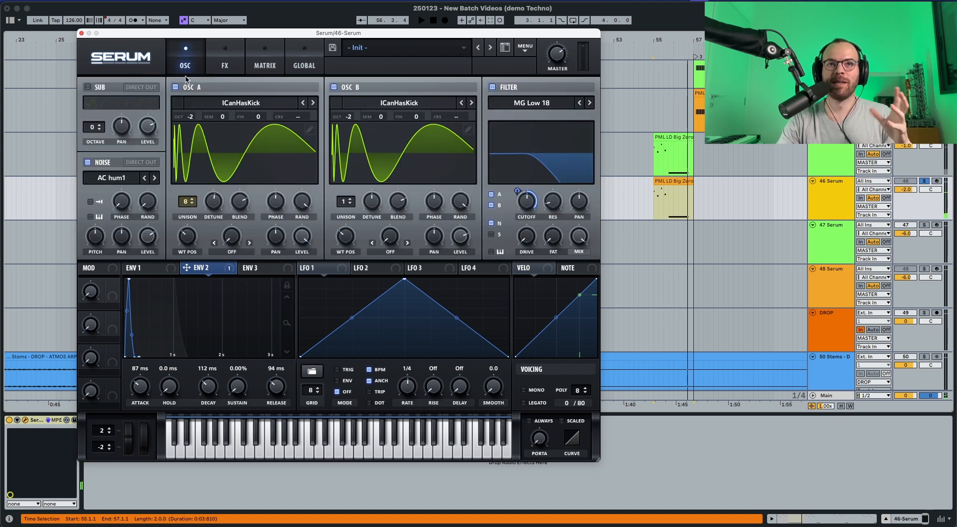
- Assign Macro 1 to the filter cutoff and audition the clip while raising the macro
left_click_drag(113, 289, 530, 202)
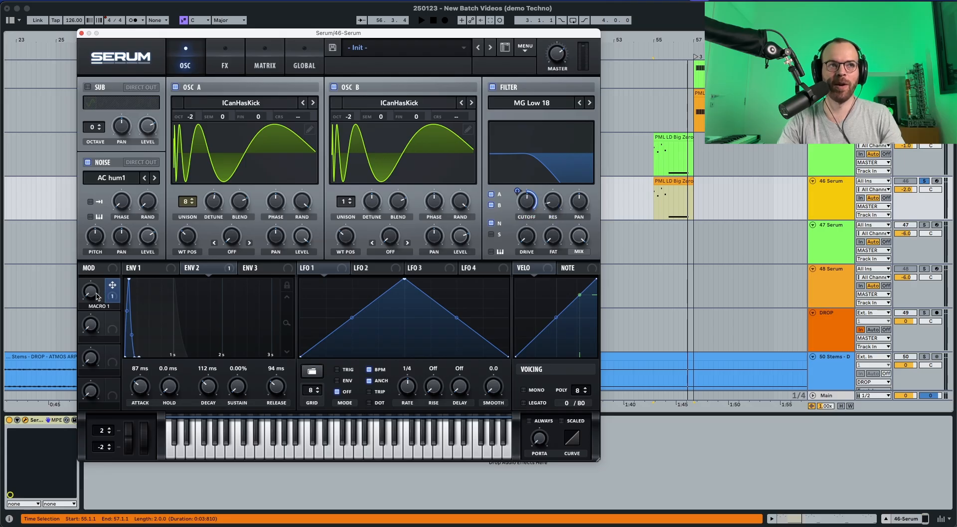
key("space")
left_click_drag(95, 297, 127, 201)
key("space")
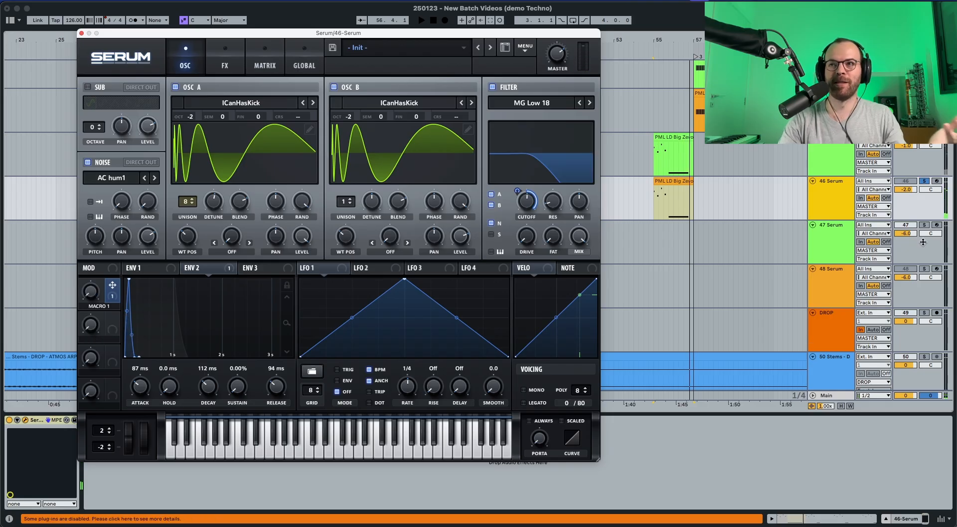
- Unsolo the 46 Serum track and audition it together with the other tracks while sweeping Macro 1 down and up
left_click(925, 182)
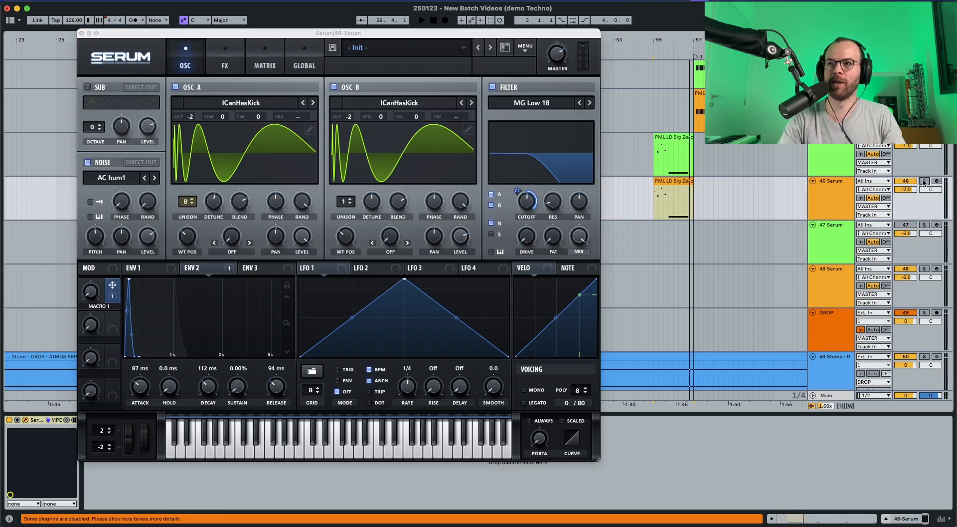
key("space")
mouse_move(91, 292)
left_mouse_down()
mouse_move(76, 397)
mouse_move(96, 309)
left_mouse_up()
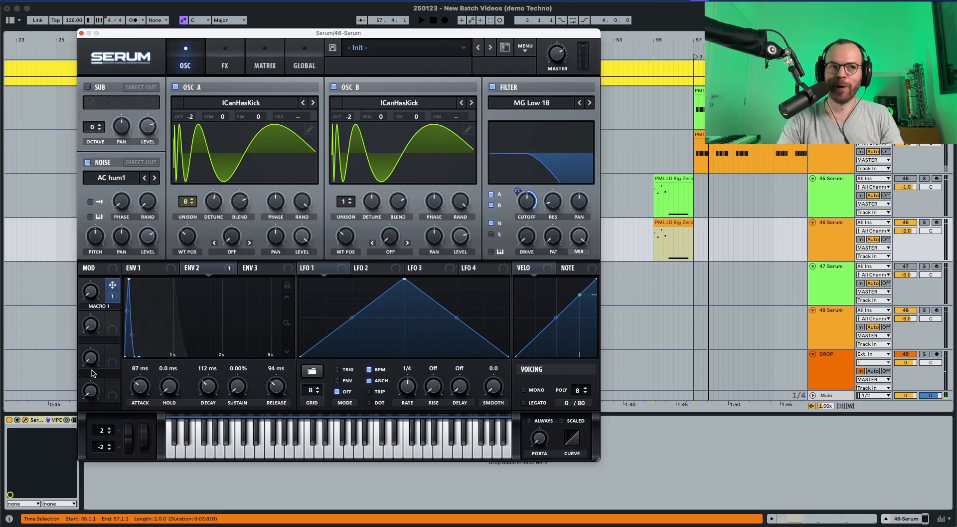
key("space")
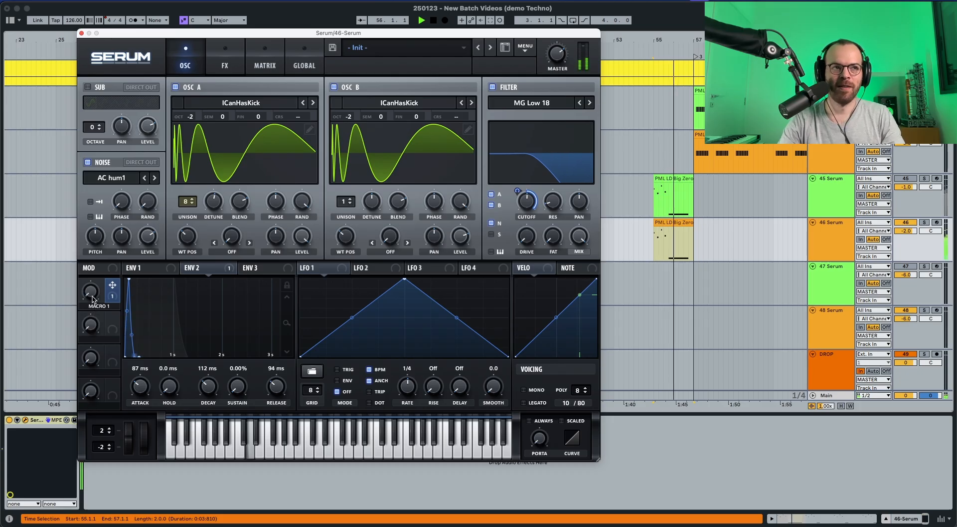
left_click_drag(92, 299, 120, 189)
key("space")
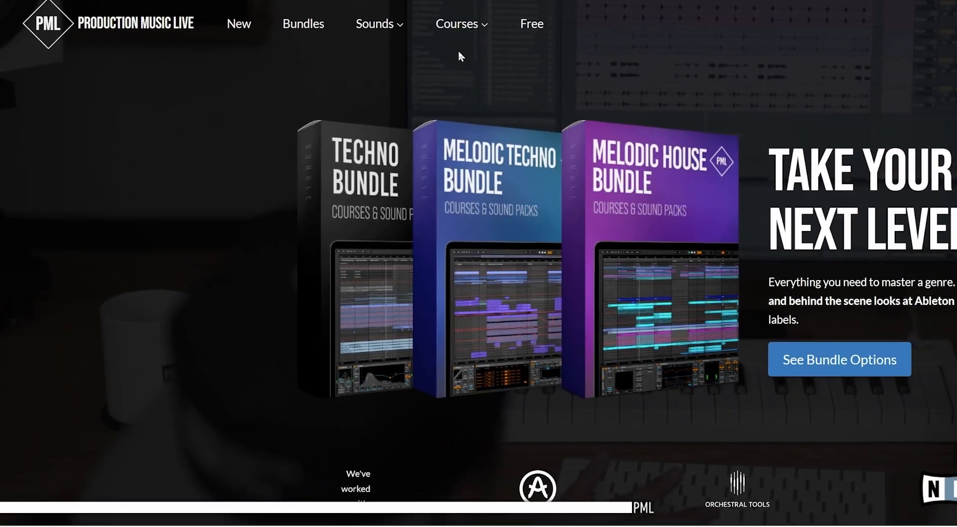
mouse_move(559, 31)
mouse_move(349, 22)
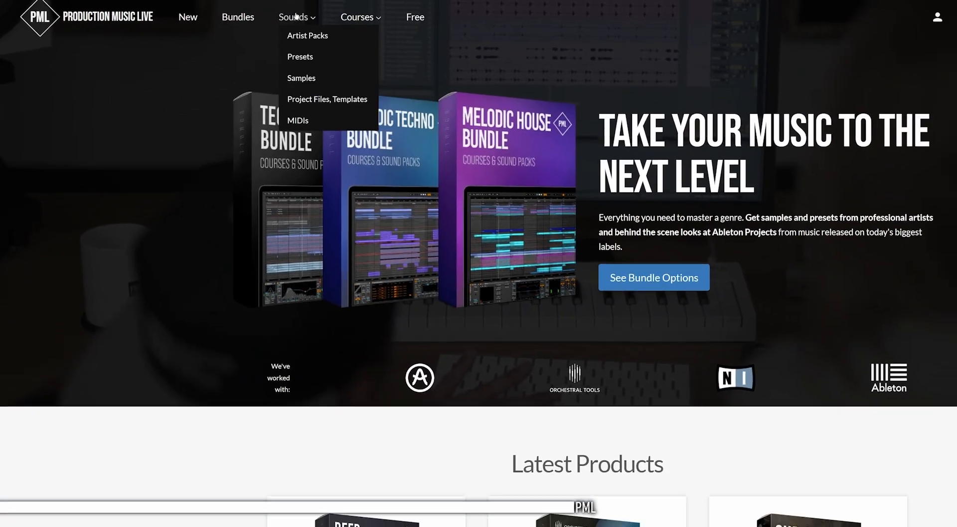